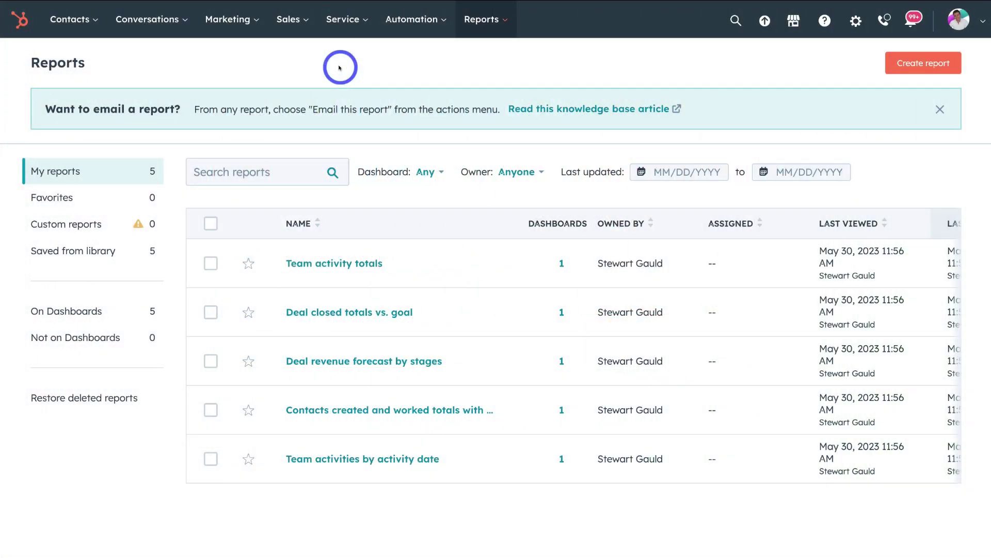
# Show the All contacts list of 257 records and stop at the Imports page
pyautogui.click(69, 20)
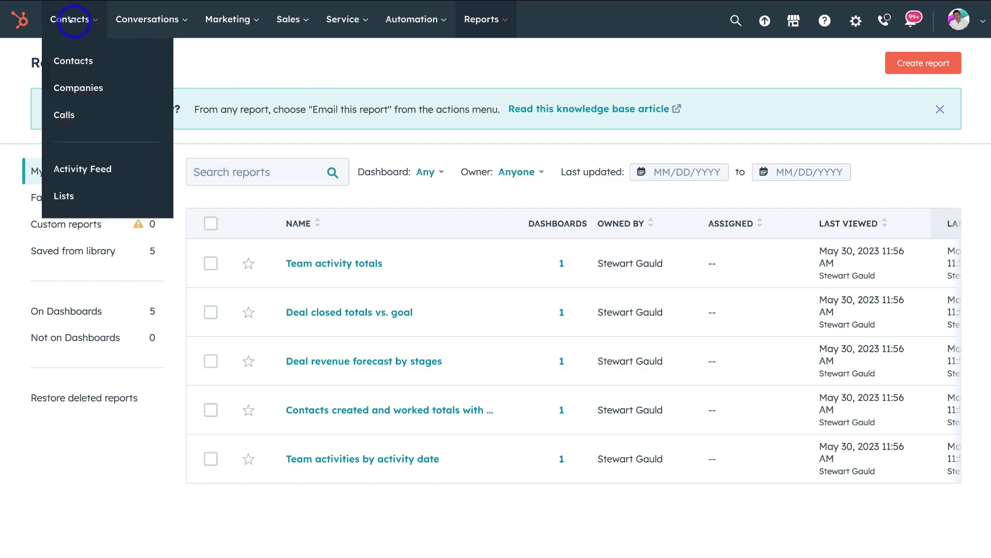
pyautogui.click(108, 61)
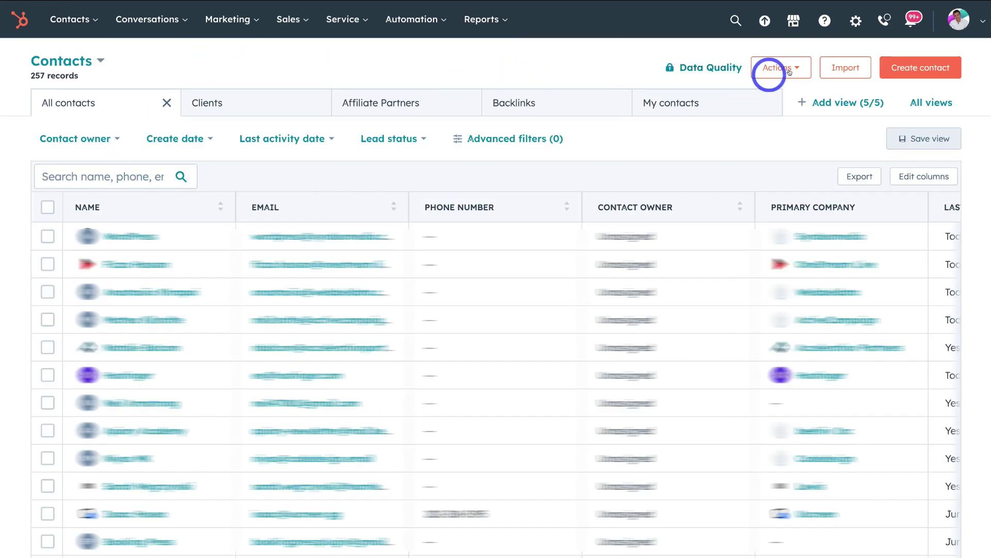
pyautogui.click(847, 69)
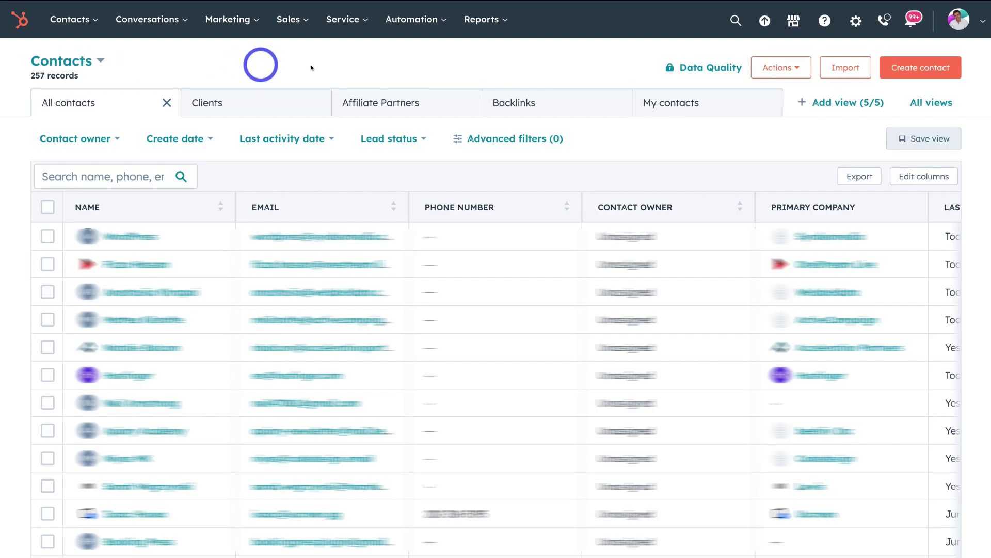
# Start a new contact with email, name and job title Owner, keeping lifecycle stage Lead
pyautogui.click(920, 67)
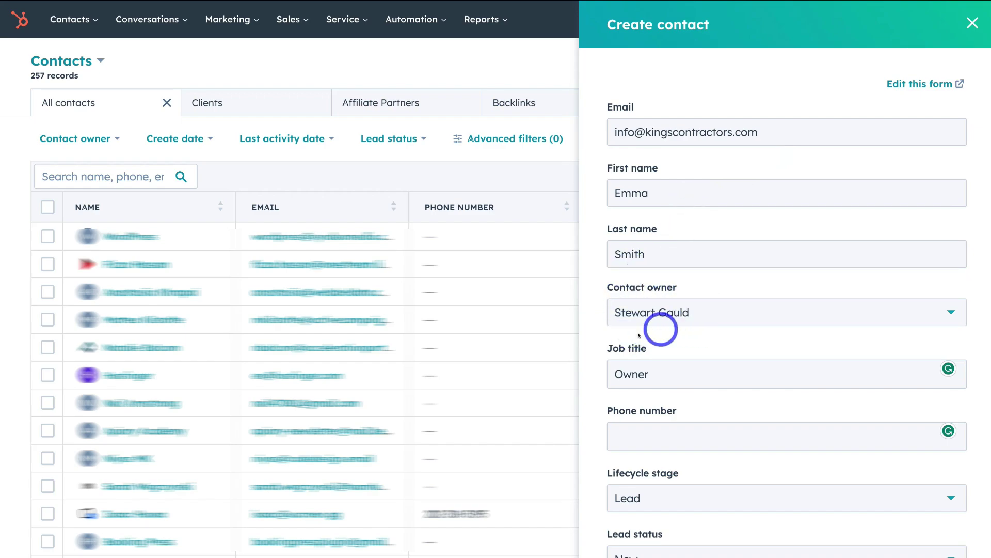
pyautogui.scroll(-2, 701, 380)
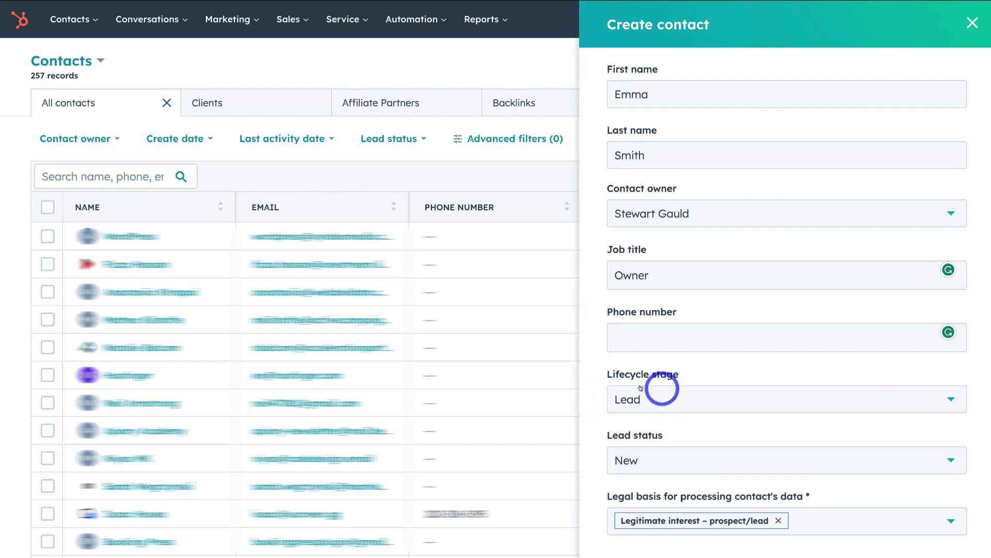
pyautogui.click(684, 393)
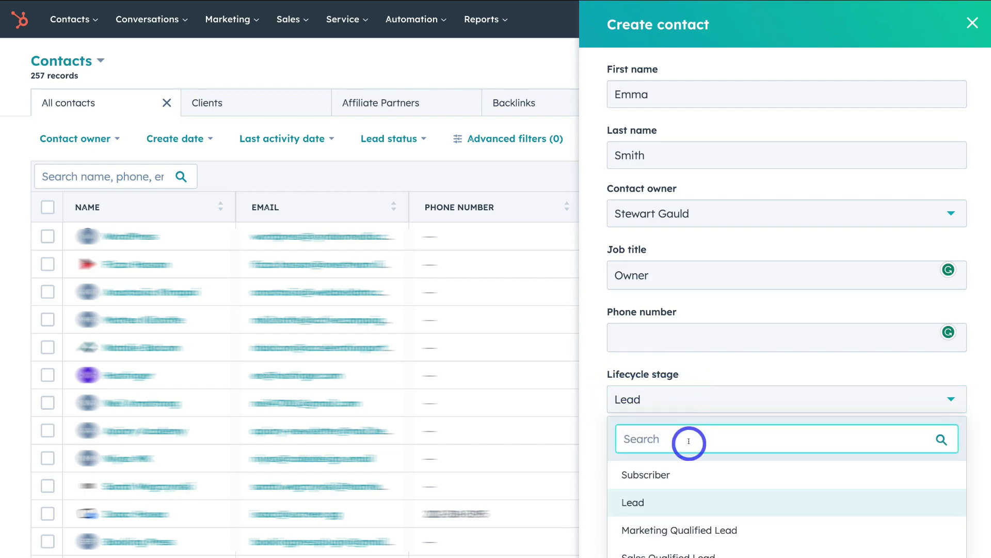
pyautogui.scroll(-3, 697, 485)
pyautogui.scroll(3, 698, 486)
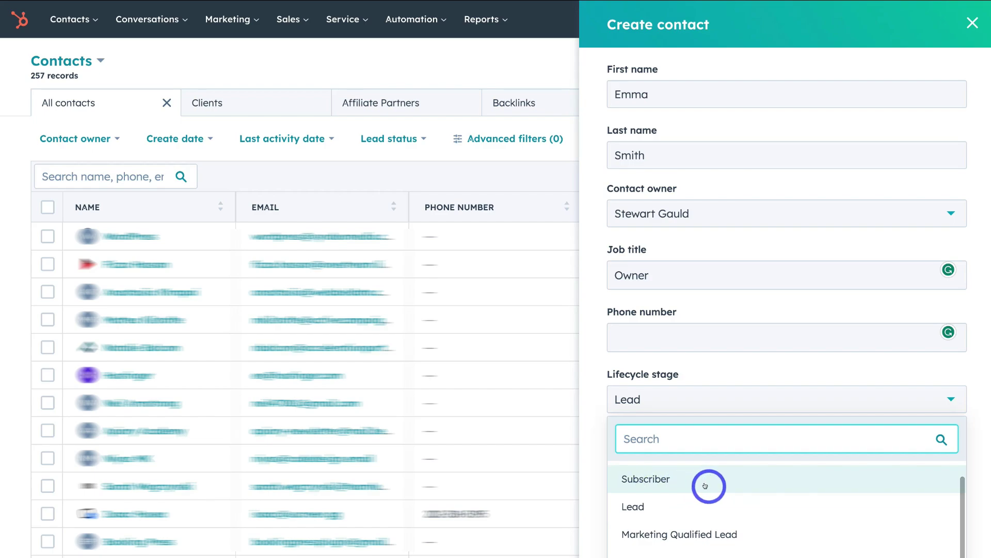
pyautogui.scroll(-2, 703, 479)
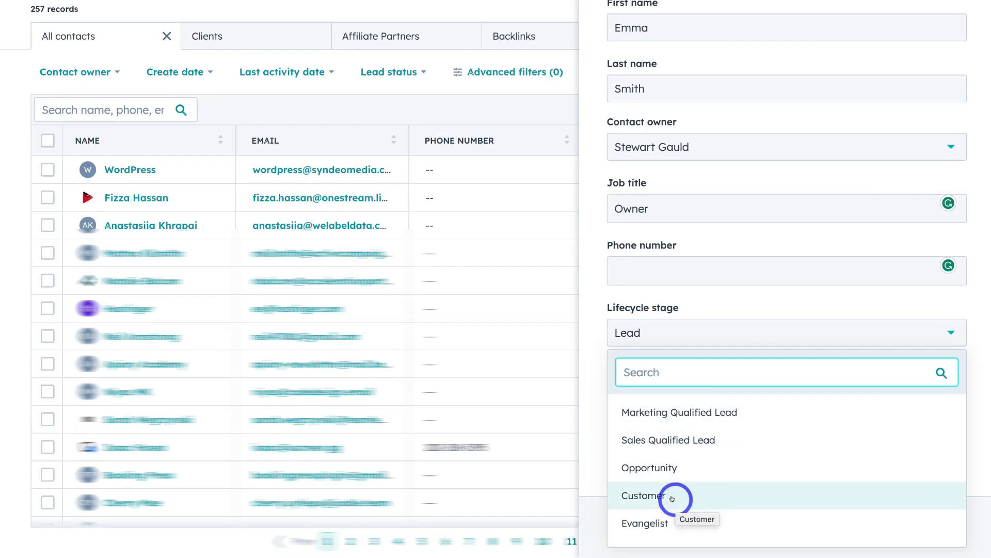
pyautogui.scroll(-1, 669, 523)
pyautogui.click(715, 310)
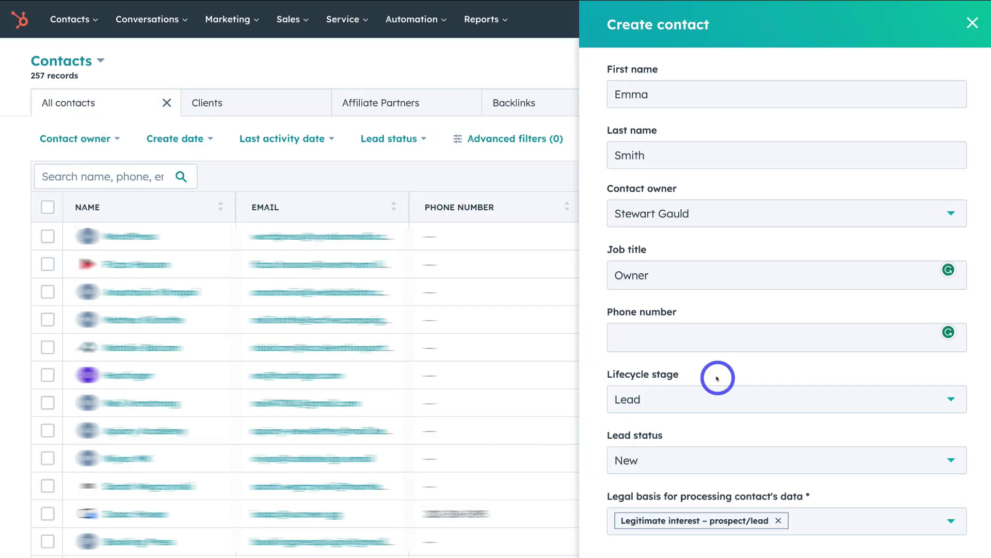
# Set the new contact's lead status to In progress
pyautogui.click(743, 456)
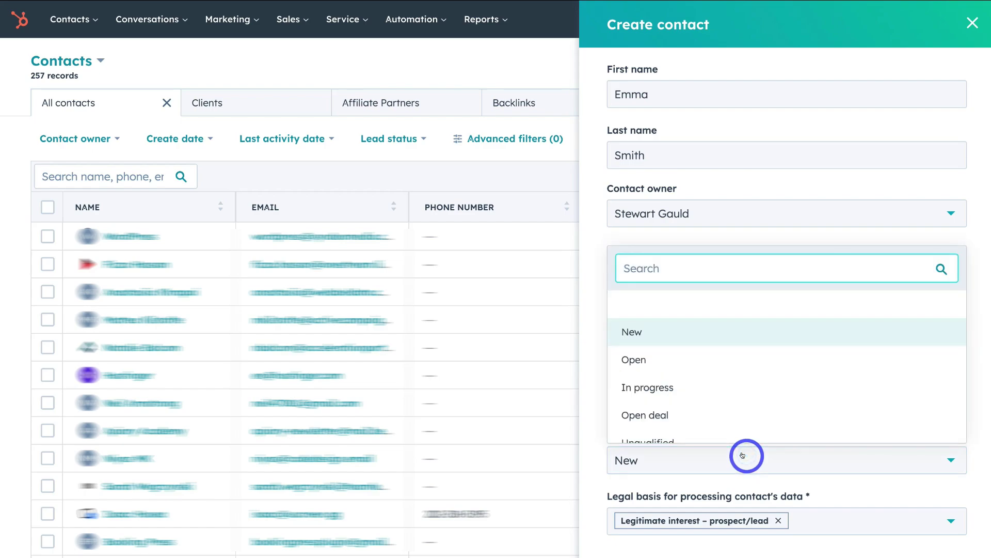
pyautogui.click(744, 394)
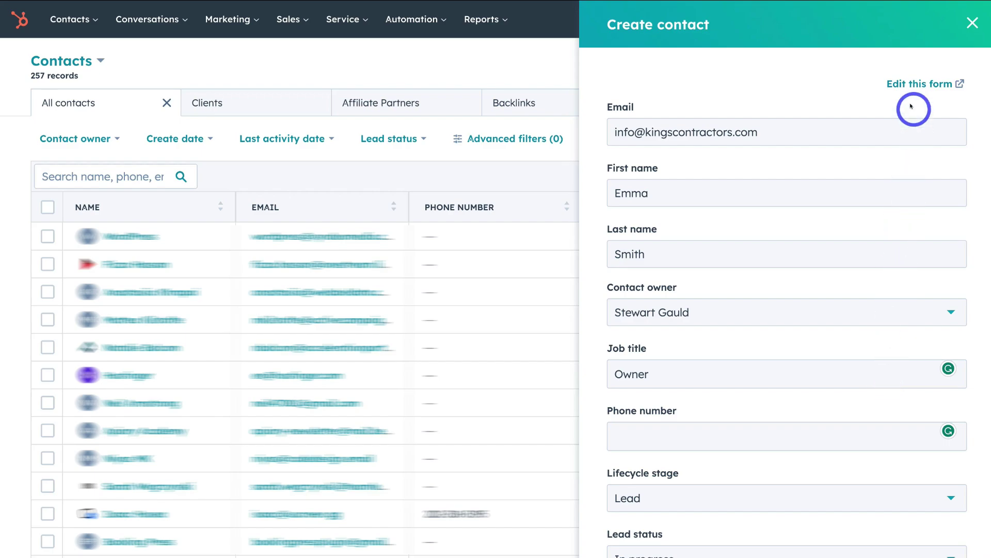
pyautogui.scroll(-1, 925, 143)
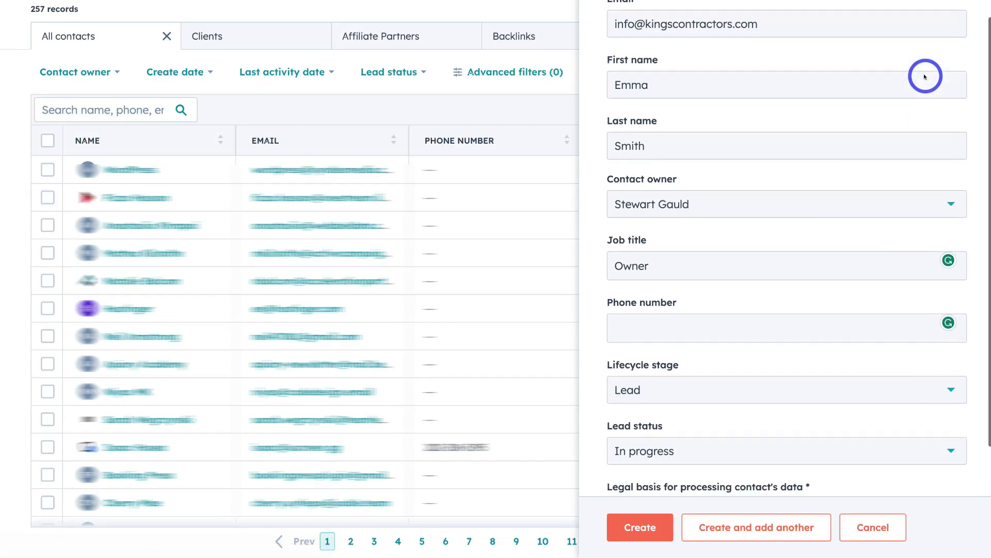
pyautogui.scroll(-1, 925, 76)
# Create the contact and reopen its record from the 258-record contacts list
pyautogui.click(643, 531)
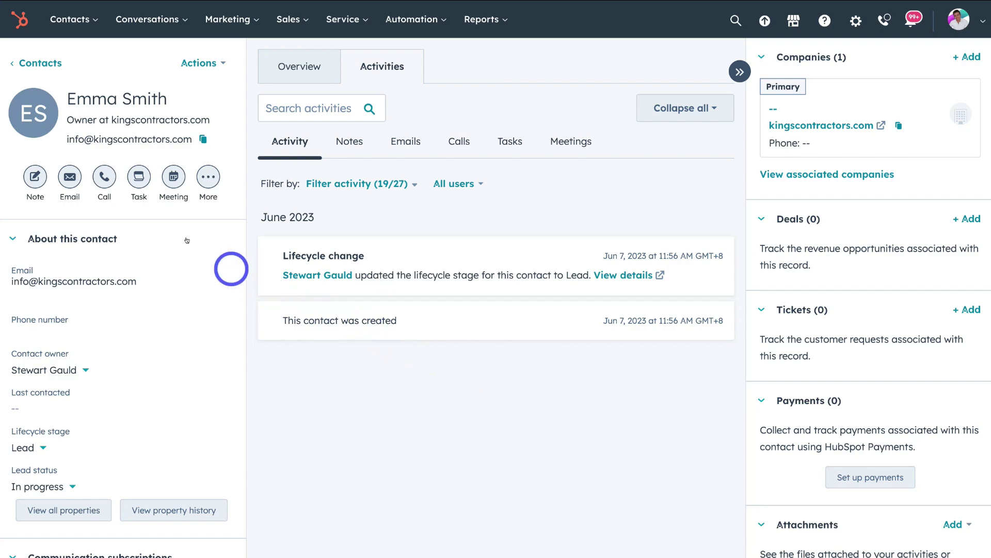
pyautogui.click(37, 63)
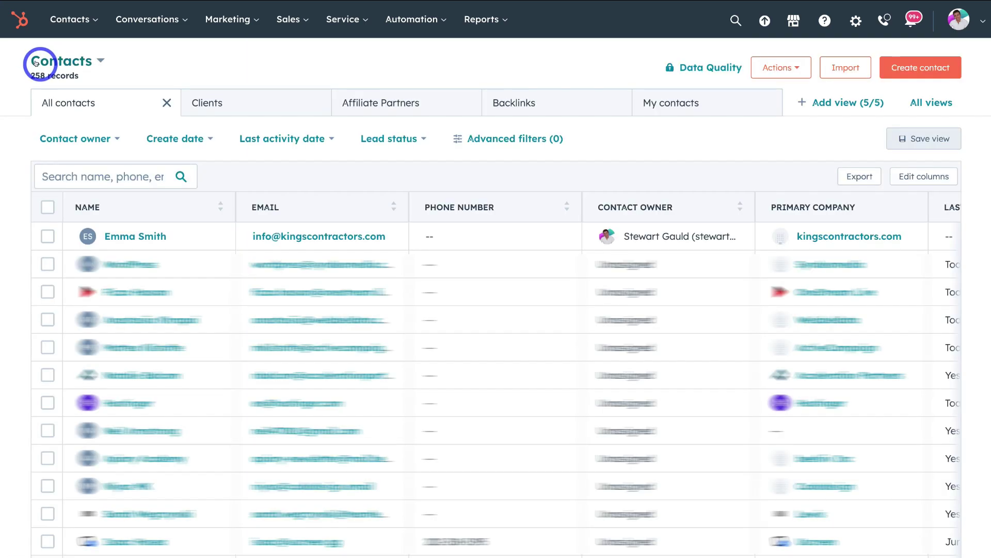
pyautogui.click(132, 238)
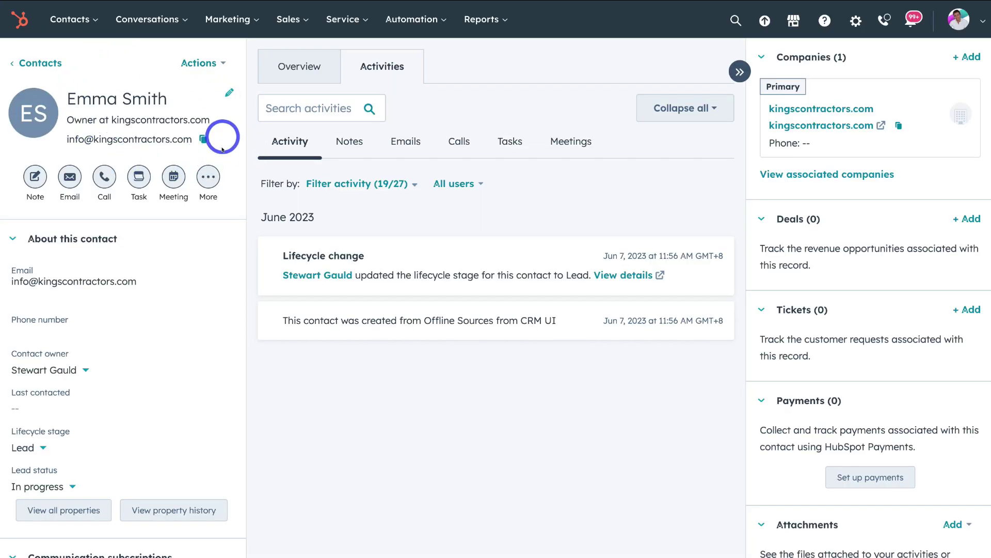
# Review the record's properties: Lead stage, In progress status and associated company
pyautogui.moveTo(204, 317)
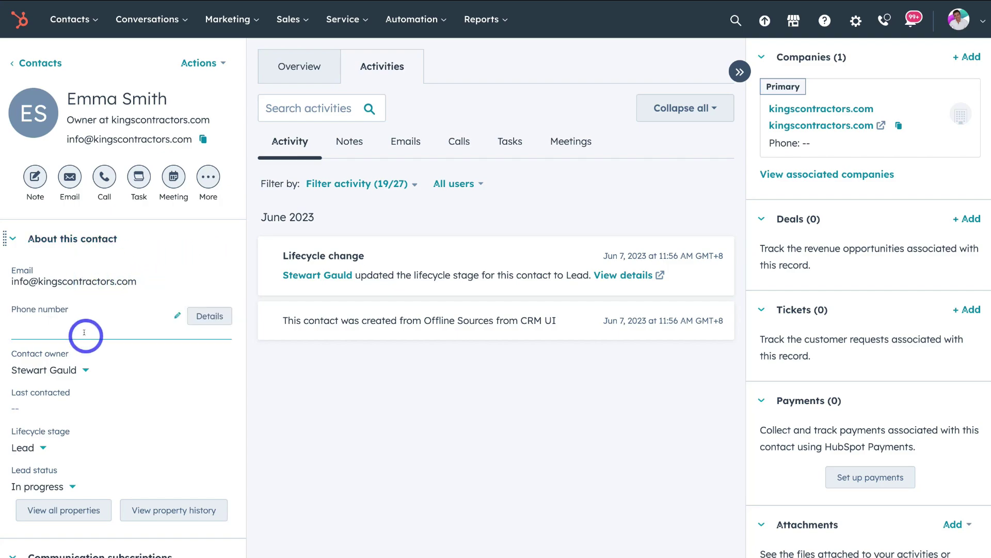
pyautogui.moveTo(50, 364)
pyautogui.scroll(-1, 126, 361)
pyautogui.moveTo(61, 420)
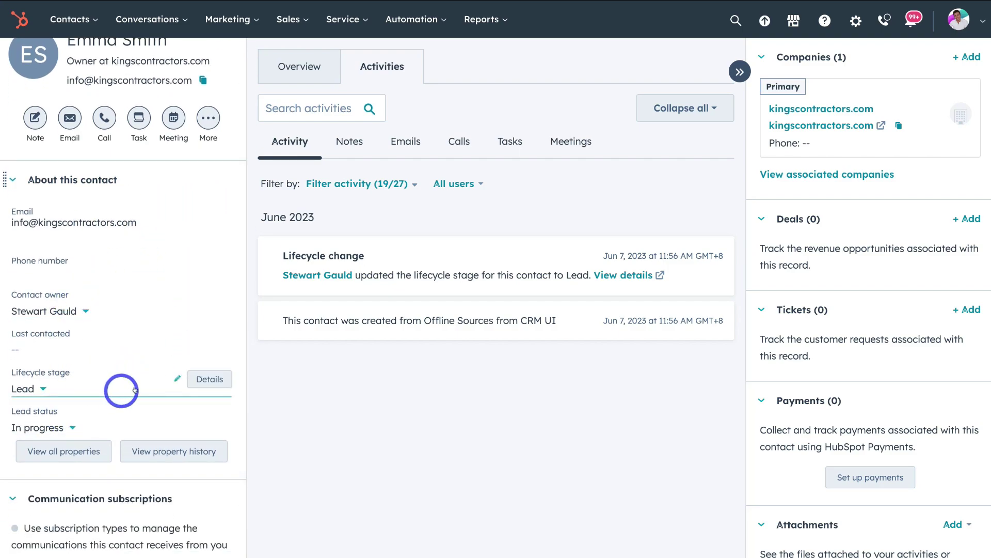
pyautogui.scroll(-2, 155, 421)
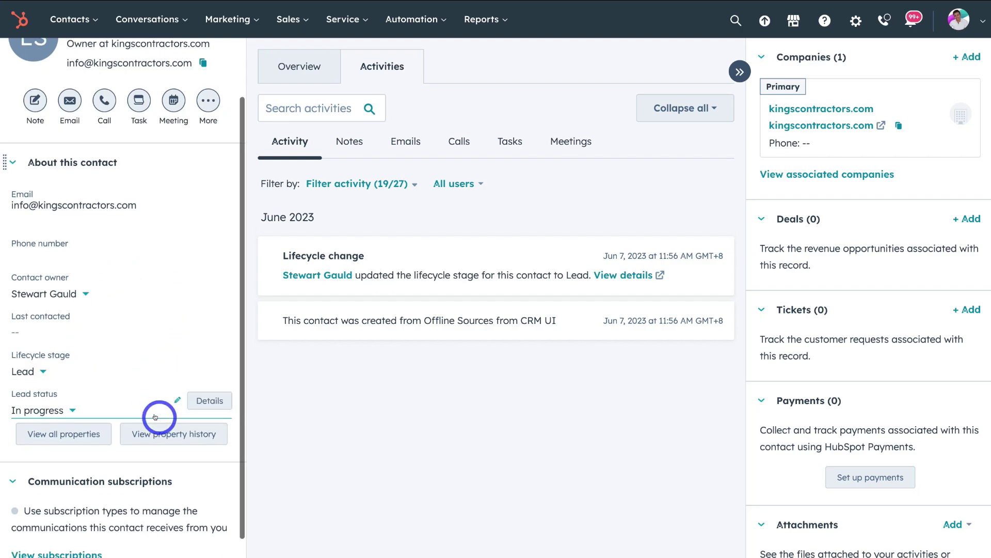
pyautogui.scroll(-1, 153, 423)
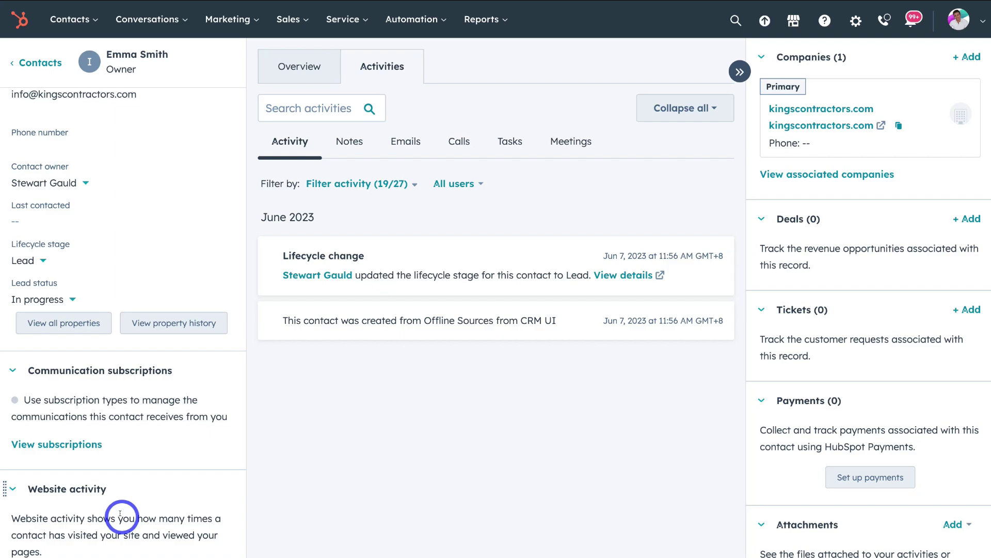
pyautogui.scroll(4, 119, 514)
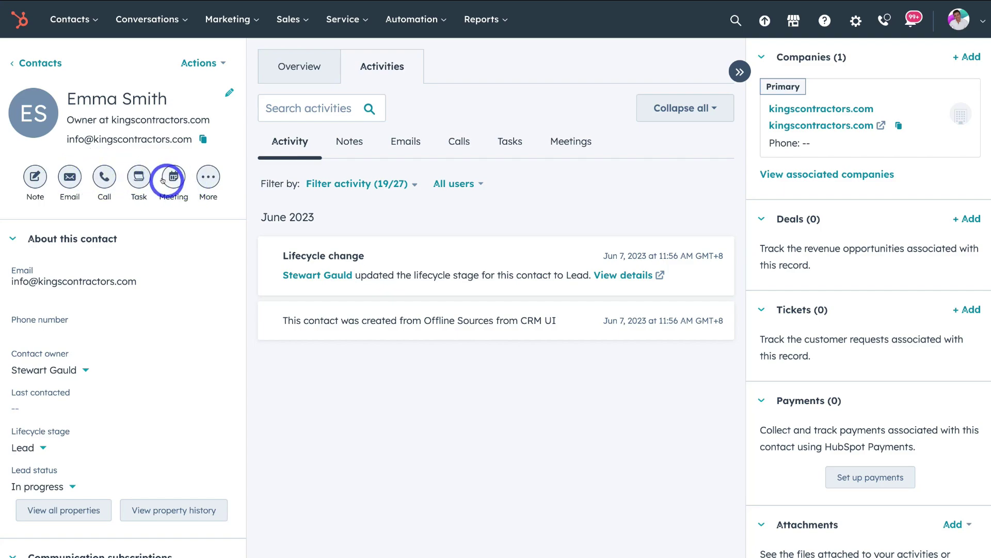
pyautogui.click(198, 178)
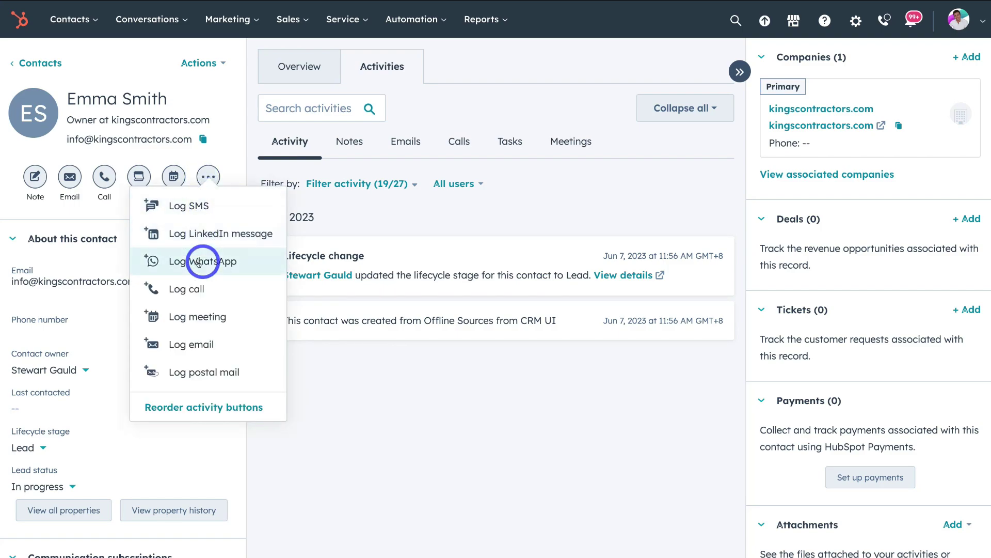
pyautogui.click(245, 262)
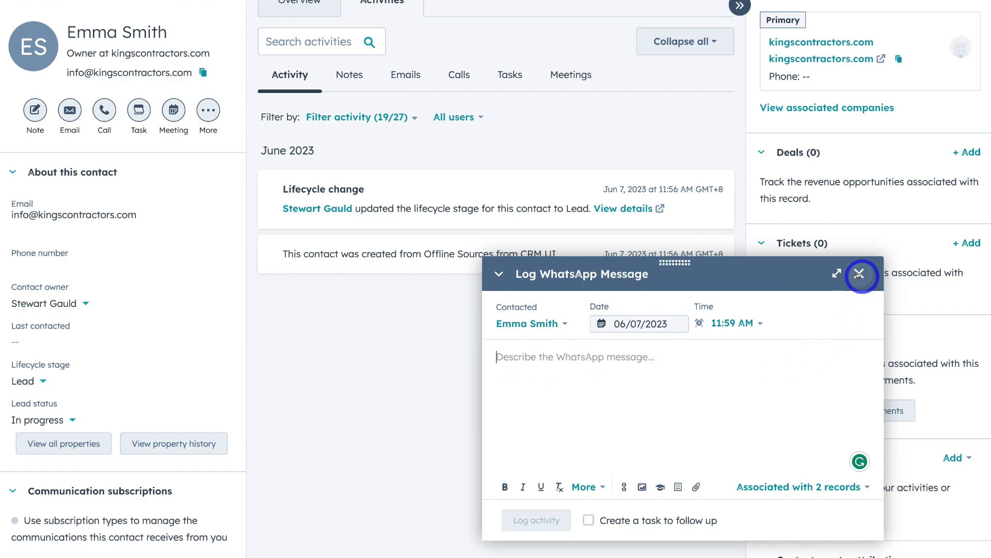
pyautogui.click(859, 274)
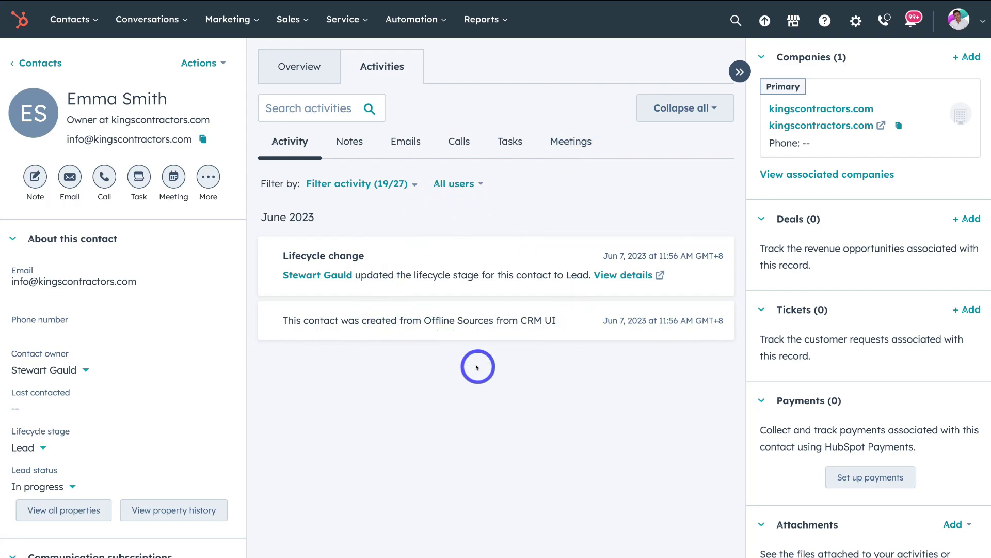
# Browse the record's Overview: create date, Lead stage, one primary company, no deals or tickets
pyautogui.click(299, 70)
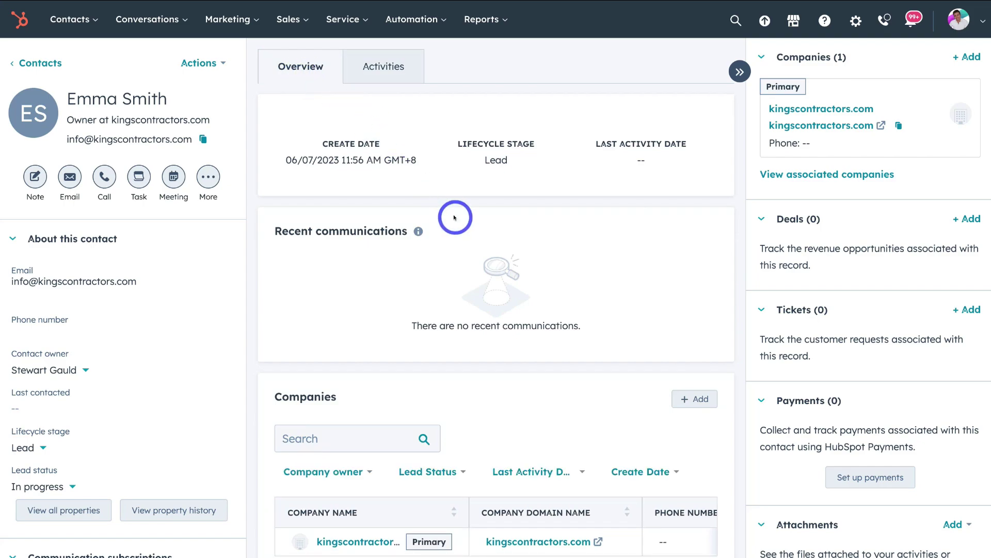
pyautogui.scroll(-3, 488, 240)
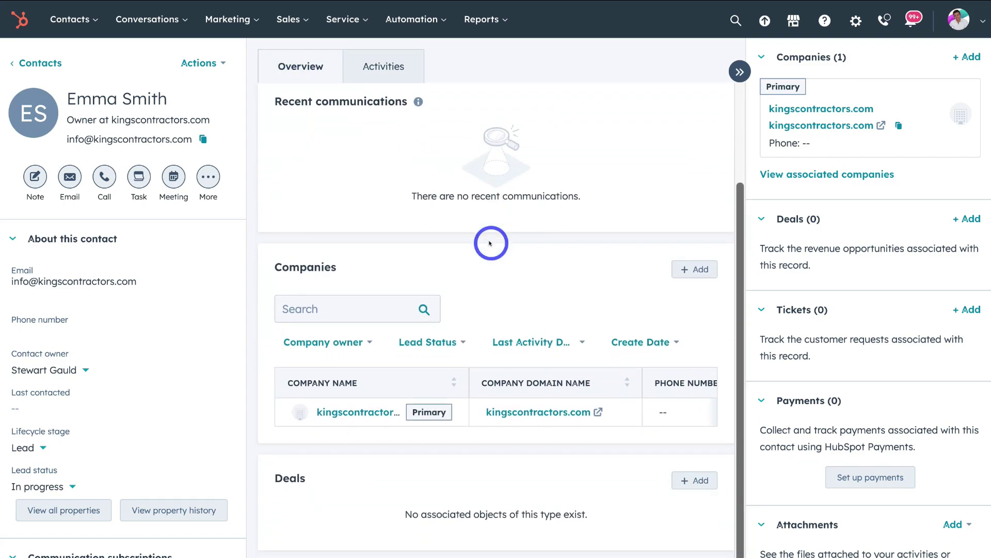
pyautogui.scroll(-1, 490, 243)
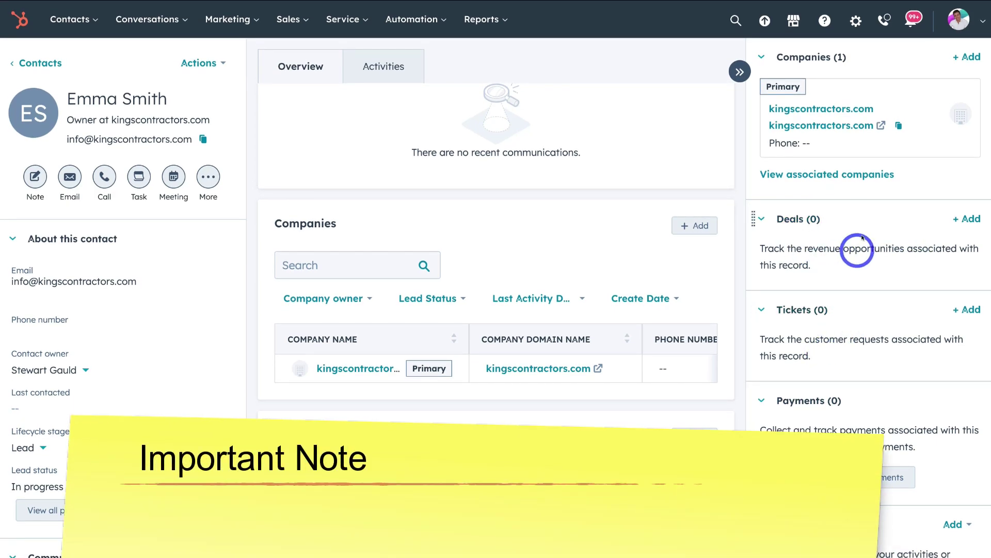
pyautogui.scroll(-2, 857, 230)
pyautogui.scroll(-4, 821, 269)
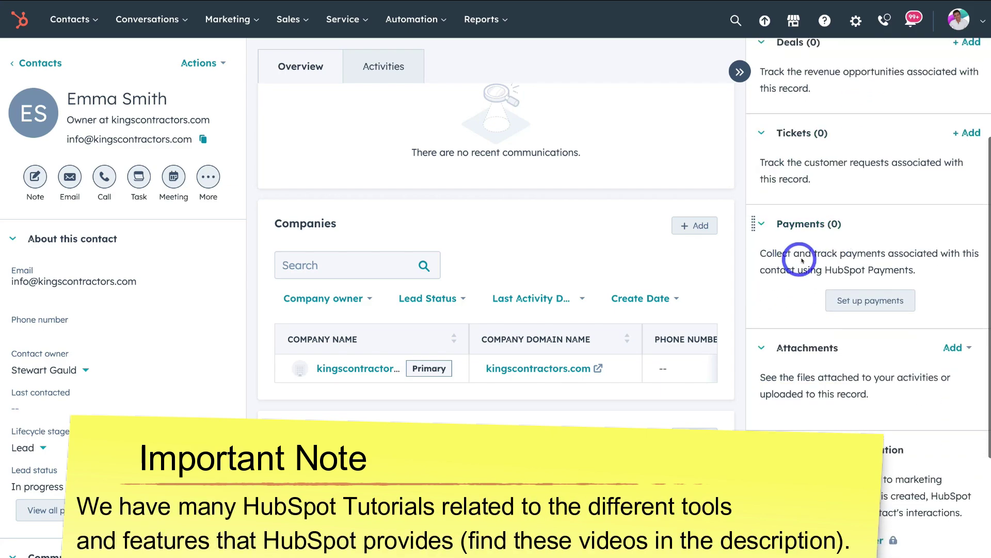
pyautogui.scroll(-2, 878, 270)
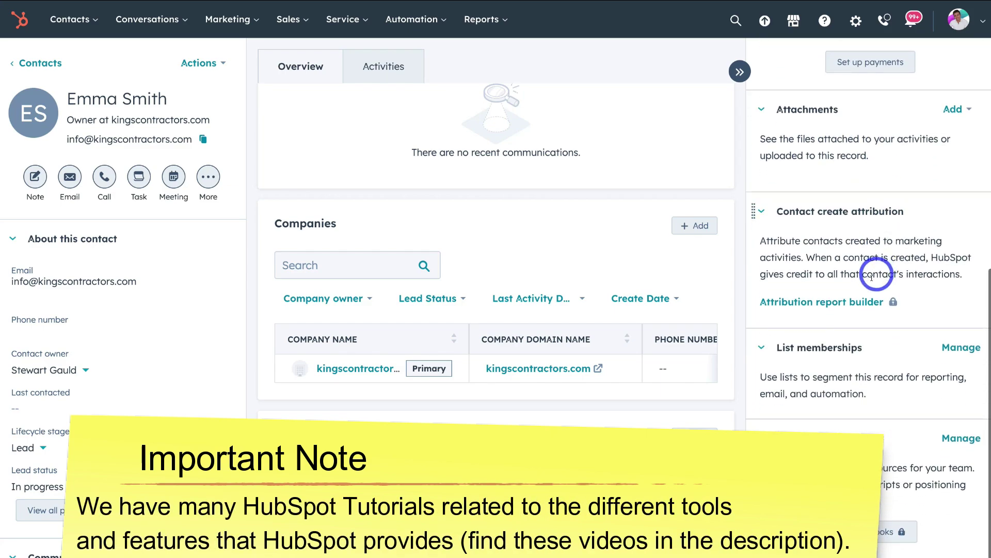
pyautogui.scroll(-1, 865, 347)
pyautogui.scroll(1, 865, 418)
pyautogui.scroll(8, 865, 359)
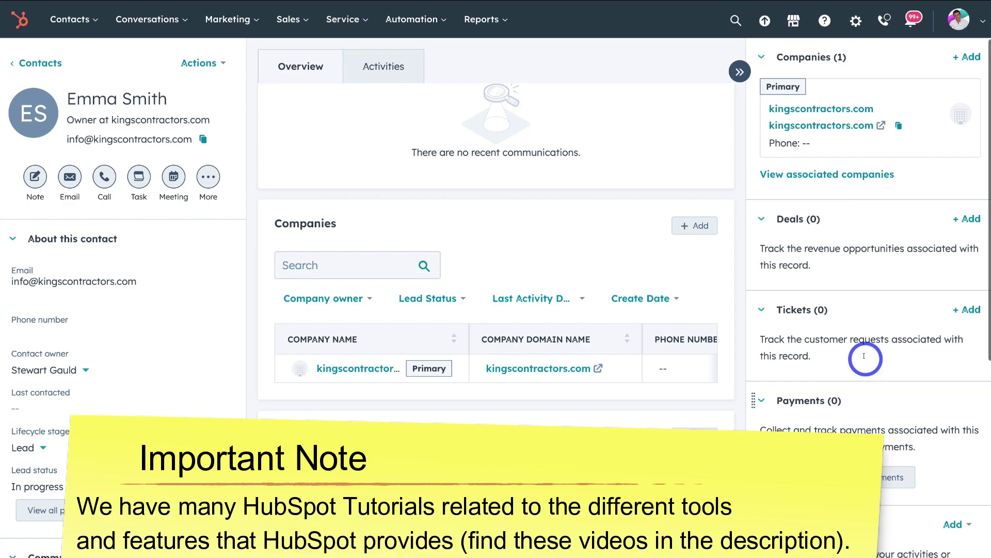
# Return to the contacts list and check the first two contact rows
pyautogui.click(42, 64)
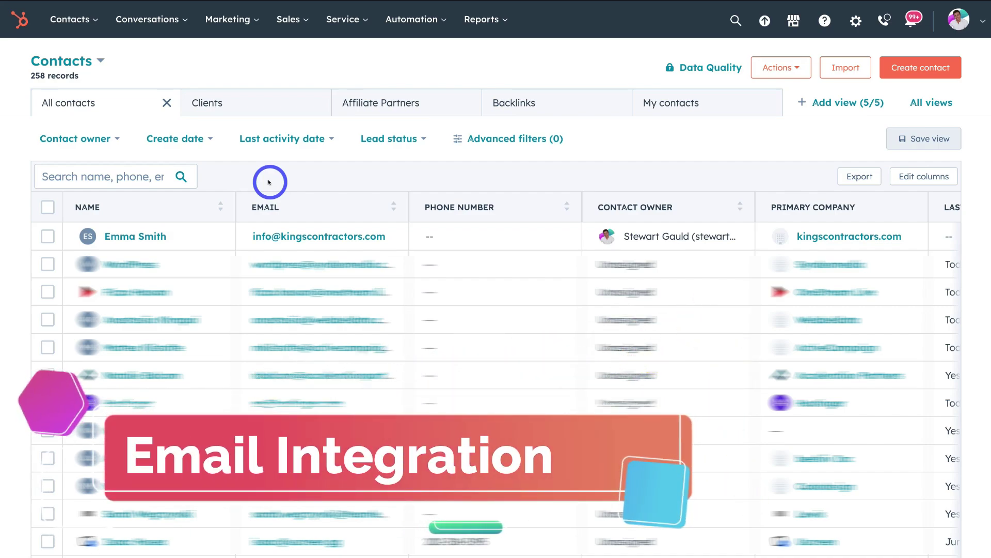
pyautogui.click(43, 236)
pyautogui.click(46, 262)
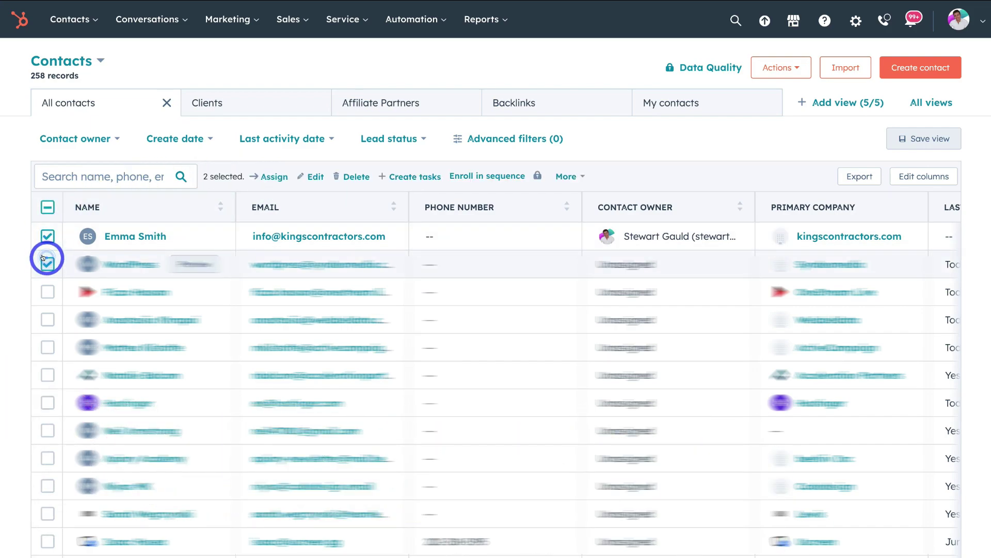
# Preview the Contact owner, Lead status and More menus, then select and clear all rows
pyautogui.click(100, 139)
pyautogui.click(99, 138)
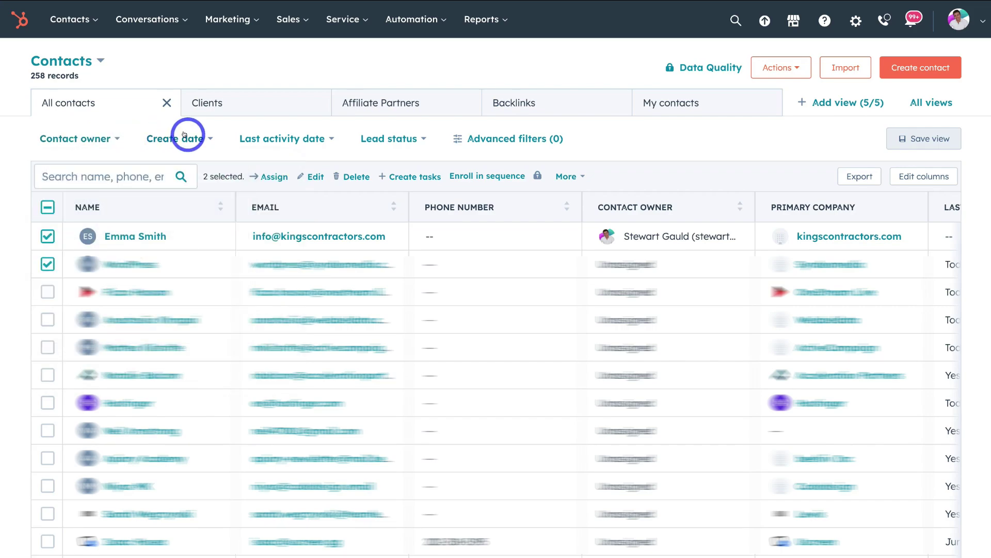
pyautogui.click(412, 140)
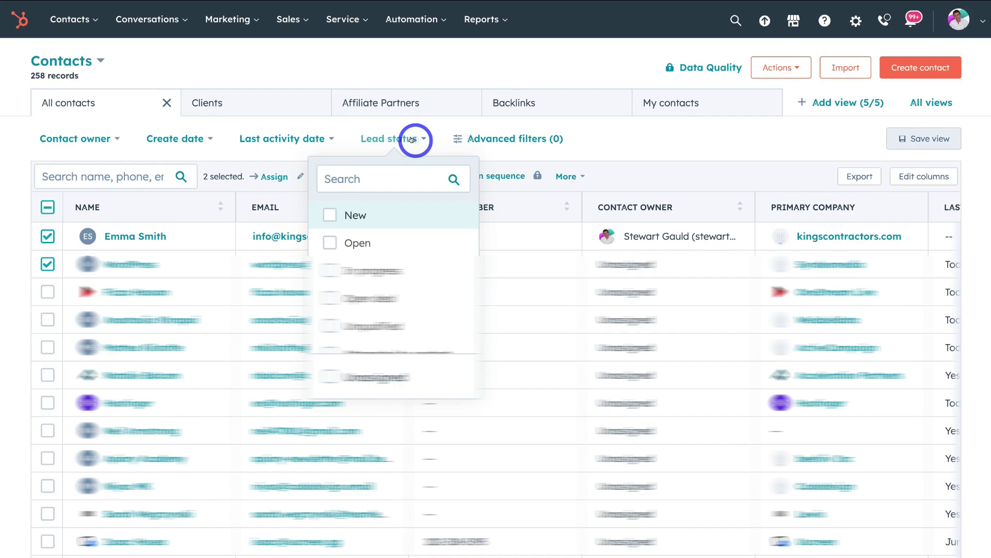
pyautogui.click(412, 139)
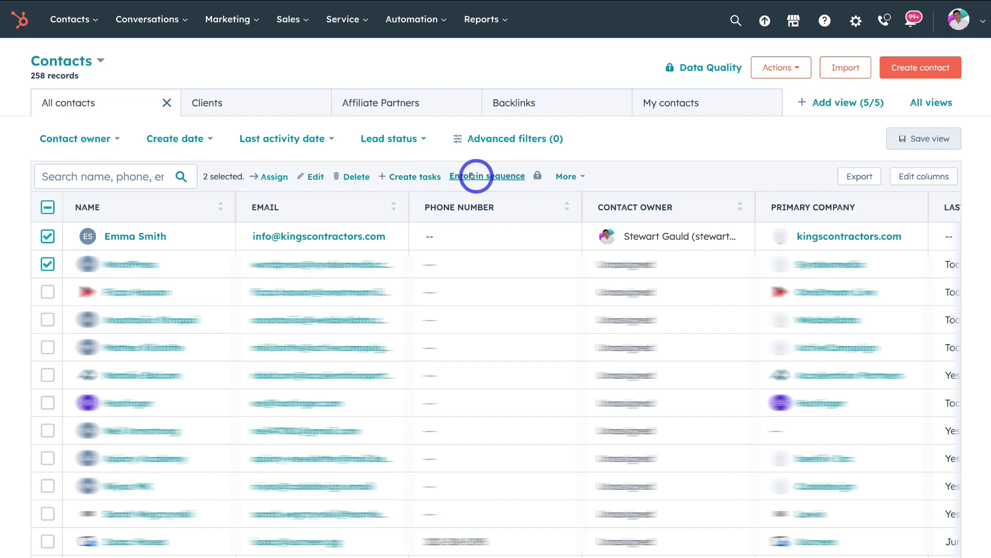
pyautogui.click(573, 176)
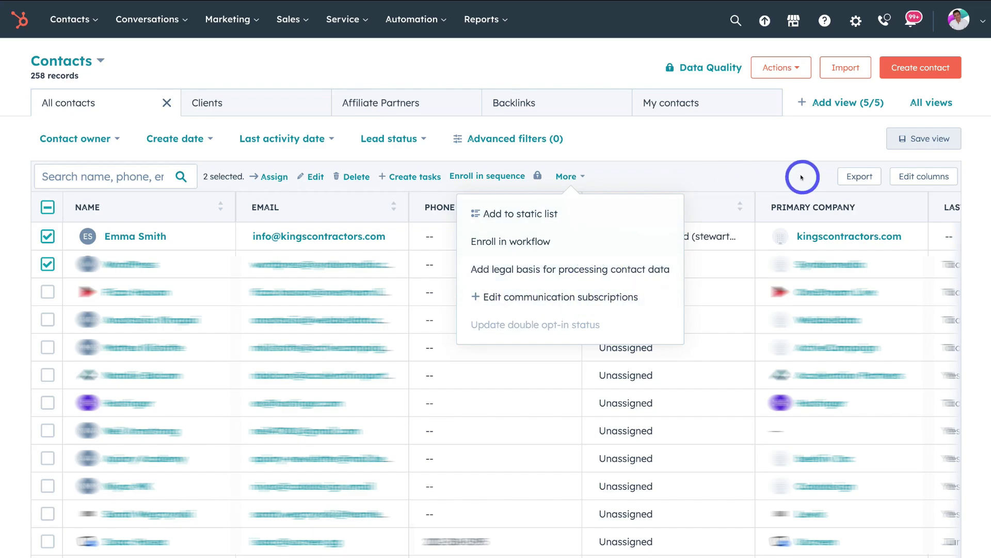
pyautogui.click(820, 176)
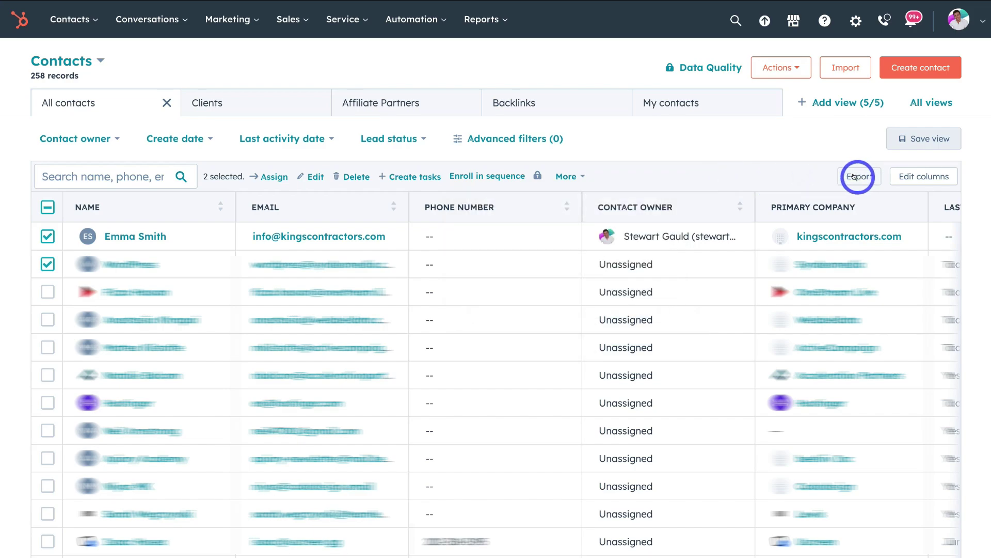
pyautogui.click(47, 207)
pyautogui.click(48, 207)
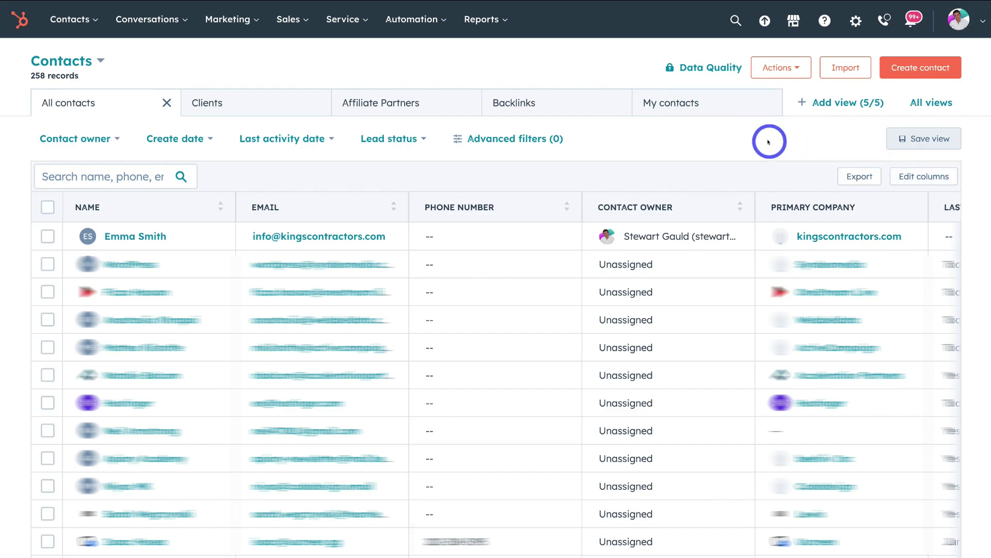
# Create a new saved contacts view named Leads, shared with Everyone
pyautogui.moveTo(258, 103)
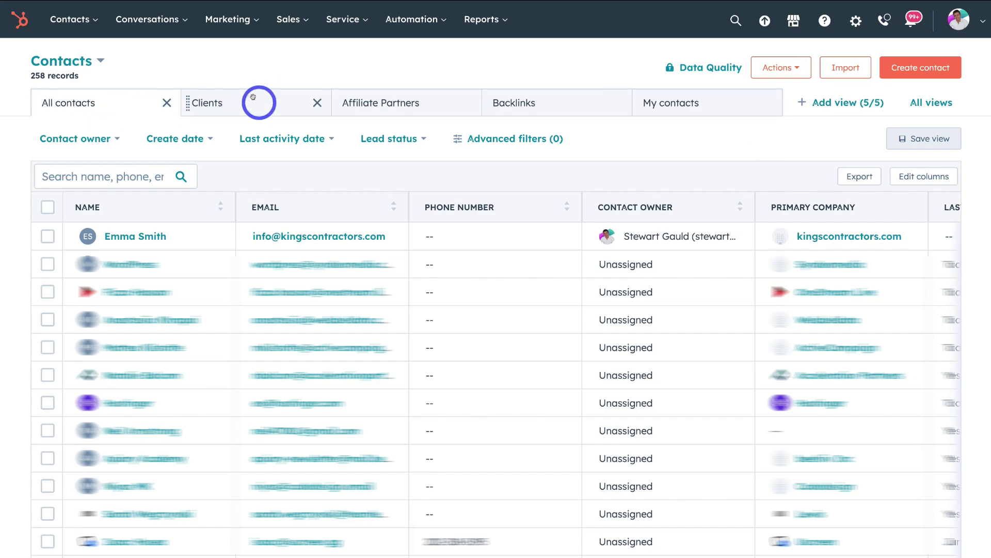
pyautogui.moveTo(404, 98)
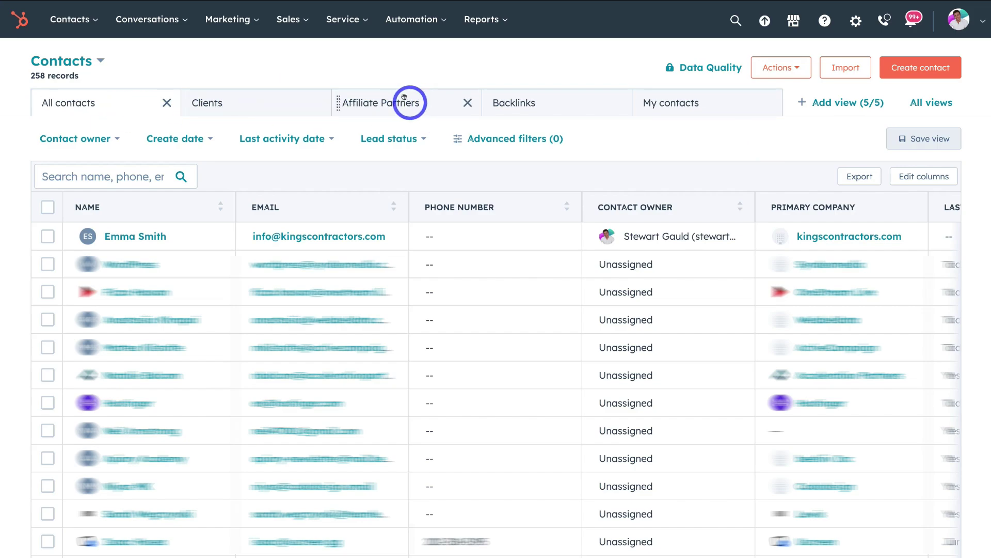
pyautogui.moveTo(699, 106)
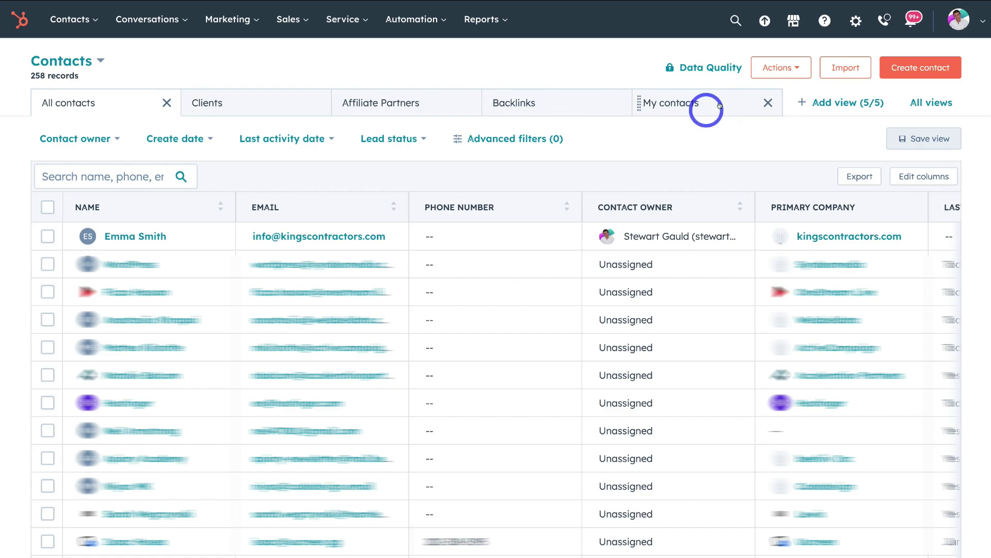
pyautogui.click(836, 103)
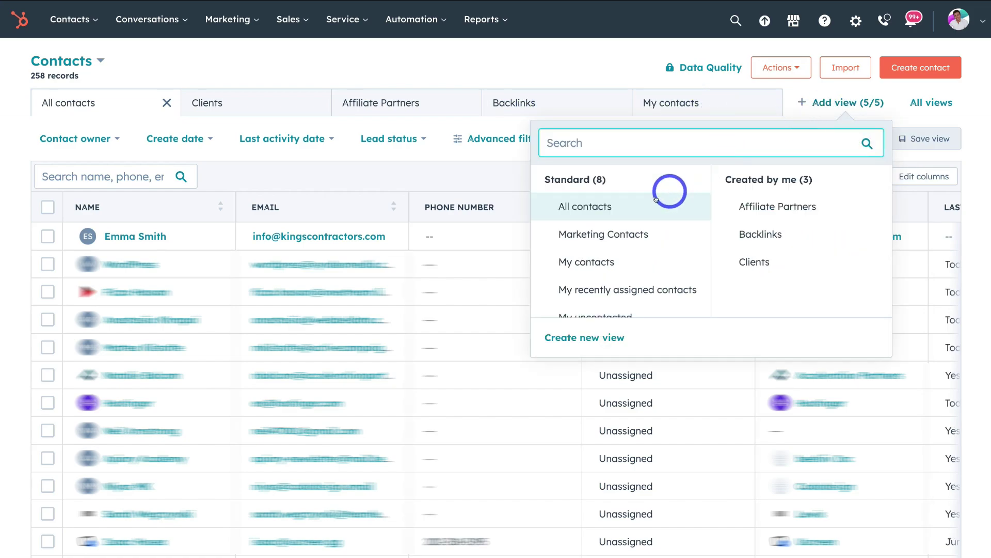
pyautogui.scroll(-1, 645, 235)
pyautogui.scroll(-3, 645, 235)
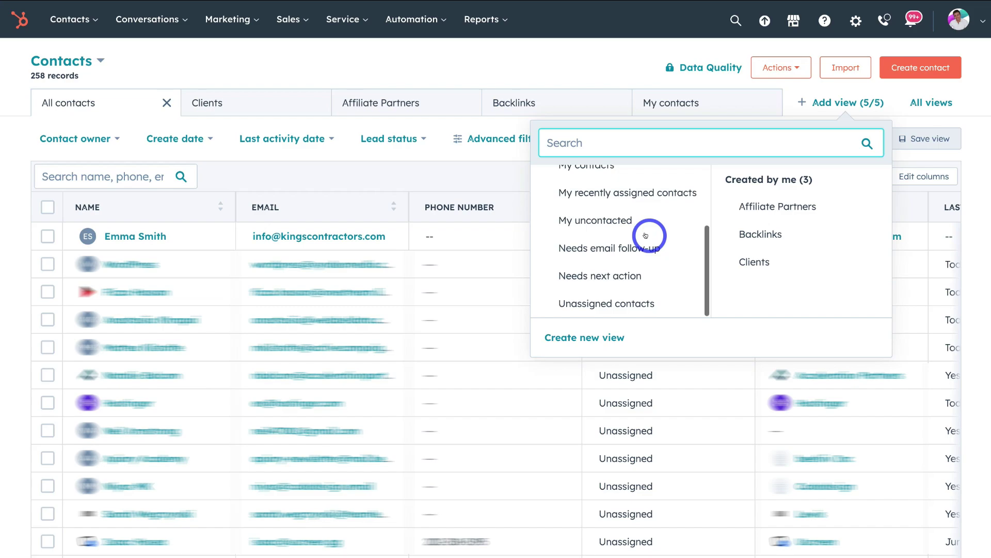
pyautogui.scroll(3, 646, 235)
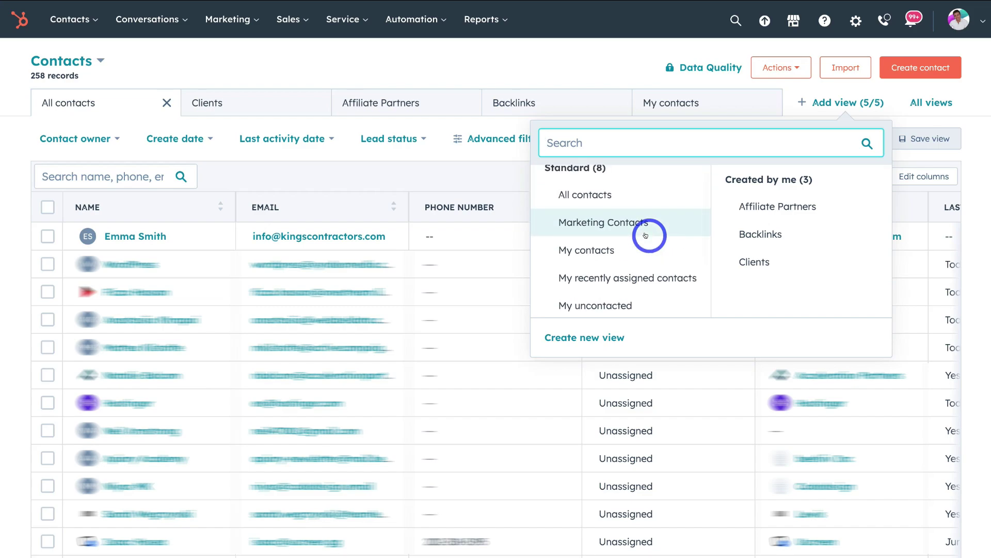
pyautogui.scroll(-3, 645, 238)
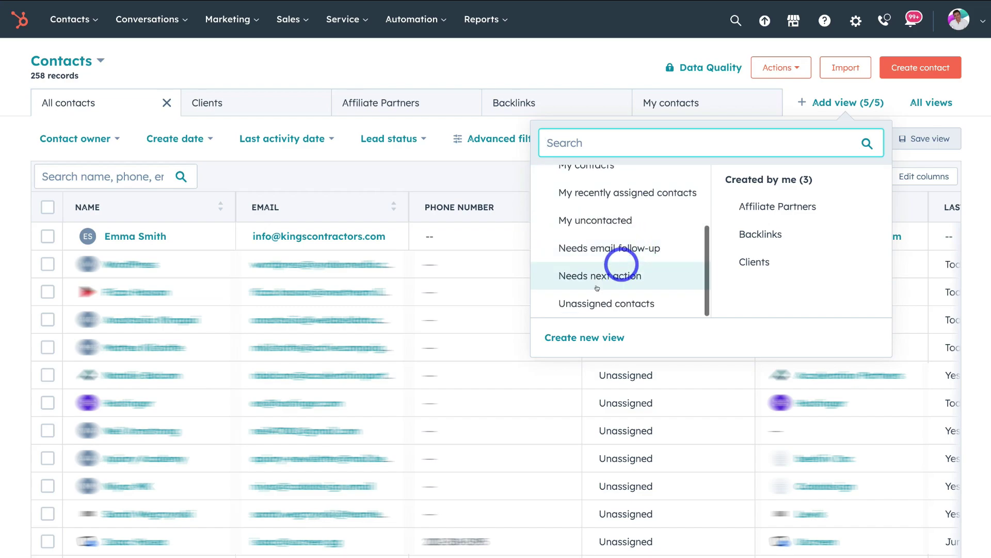
pyautogui.click(592, 338)
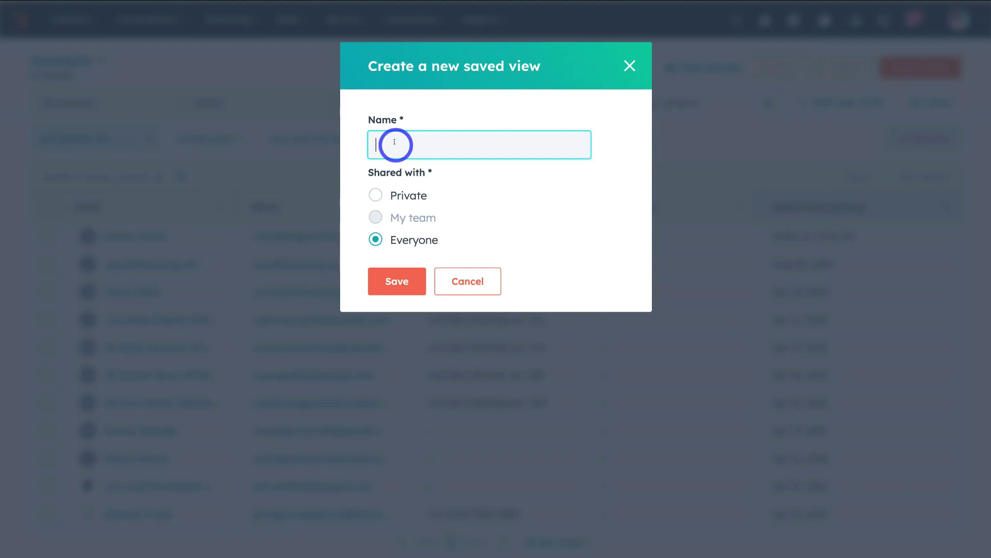
pyautogui.write('Leads')
pyautogui.click(388, 282)
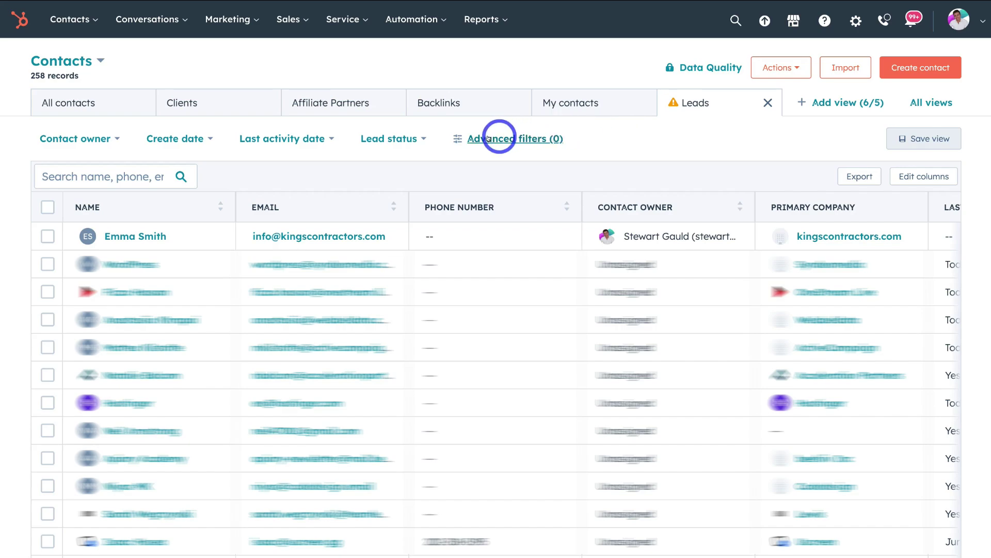
# Add a Lead status advanced filter to the Leads view
pyautogui.click(488, 138)
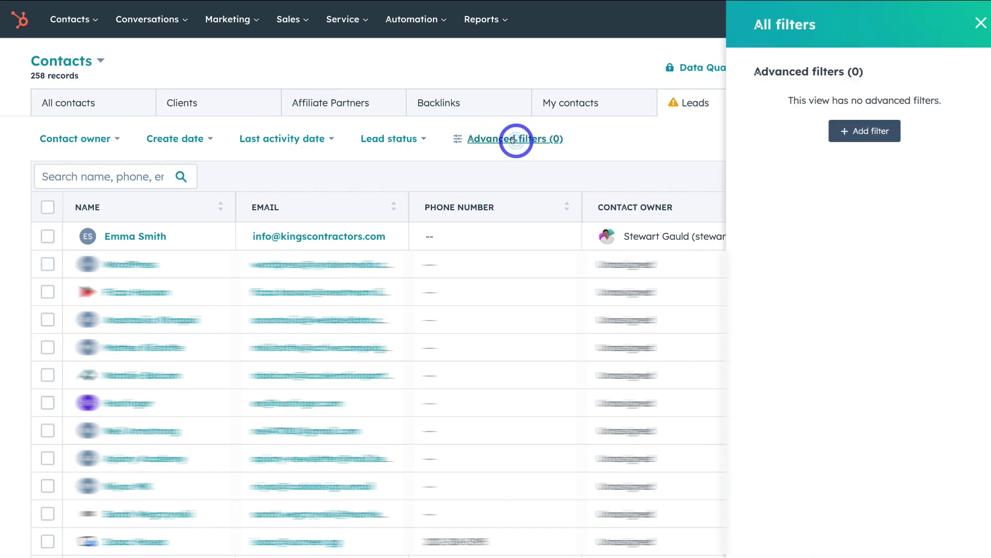
pyautogui.click(862, 136)
pyautogui.scroll(-5, 851, 140)
pyautogui.scroll(-4, 852, 140)
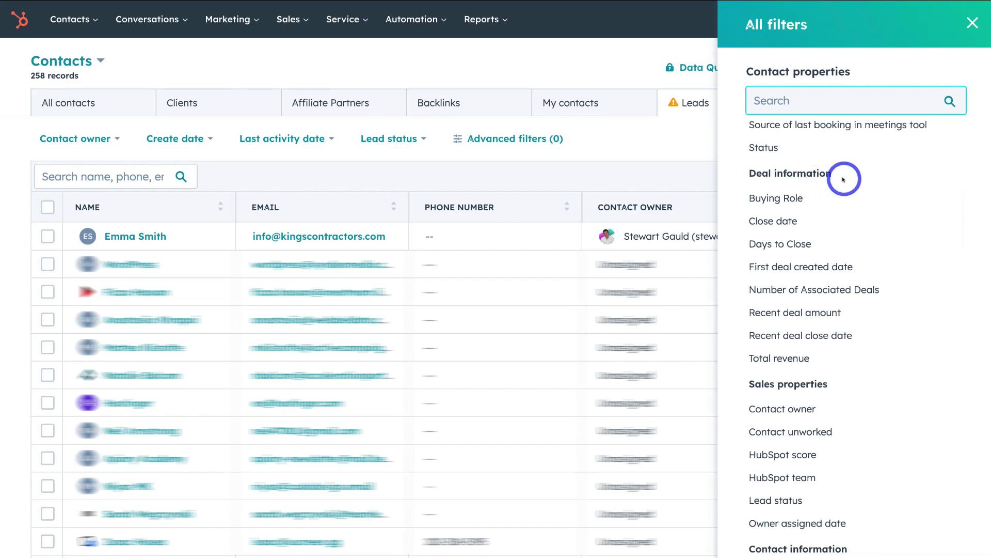
pyautogui.scroll(-13, 805, 233)
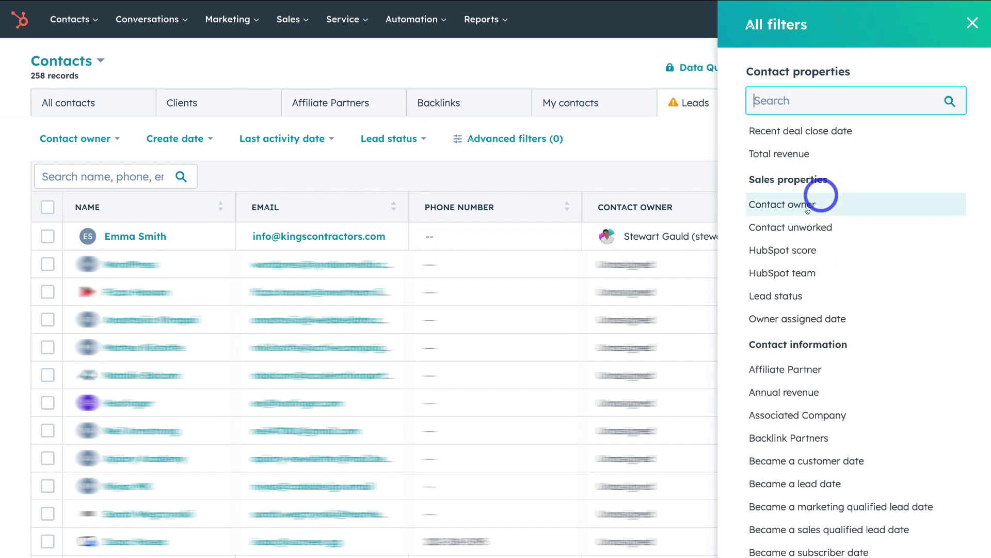
pyautogui.click(826, 295)
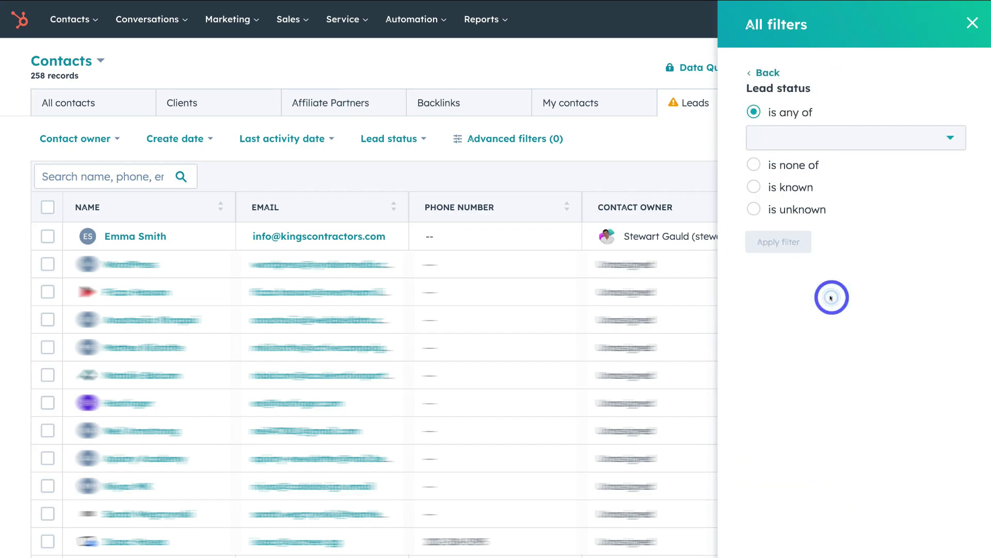
# Set the filter to 'is any of' all eight statuses and apply it, leaving 5 records
pyautogui.click(828, 131)
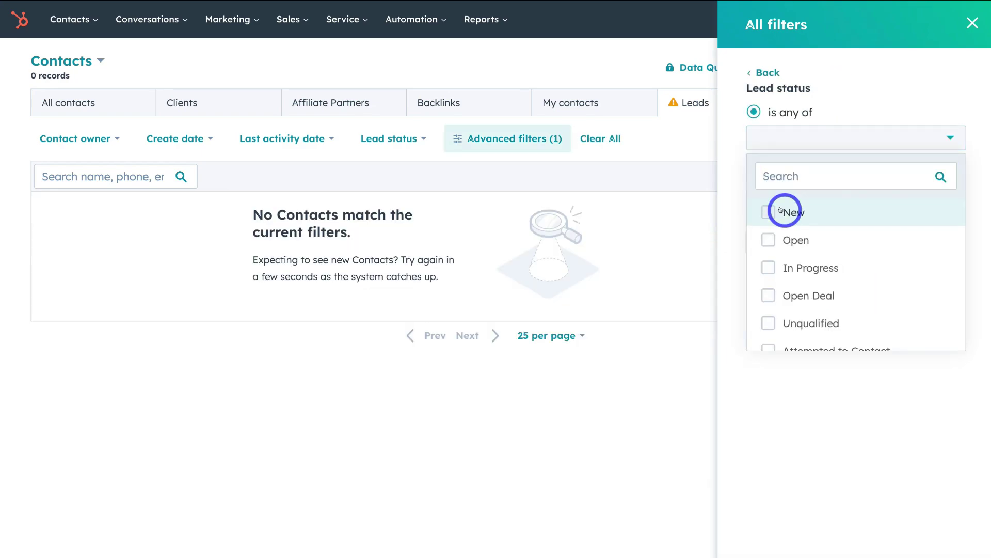
pyautogui.scroll(-2, 795, 282)
pyautogui.scroll(2, 797, 281)
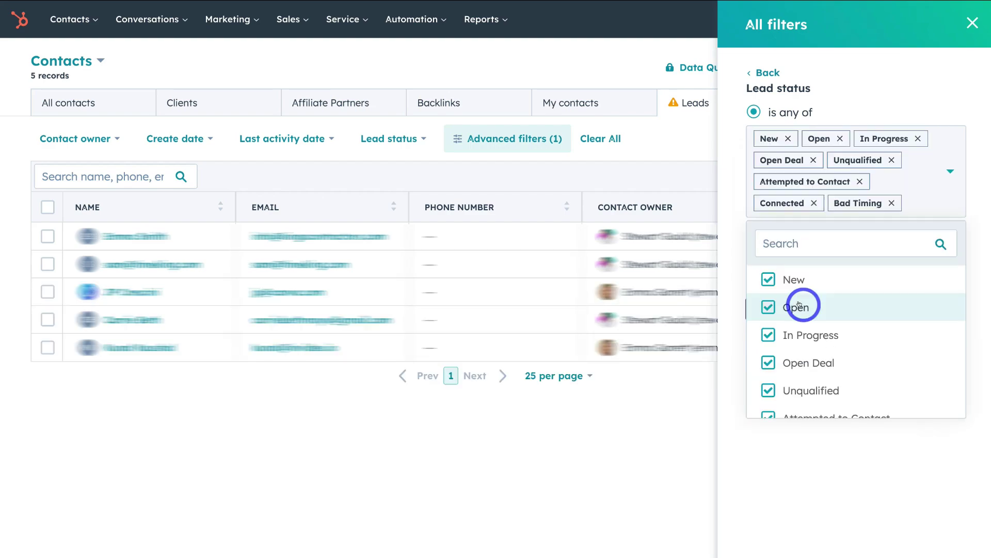
pyautogui.click(840, 488)
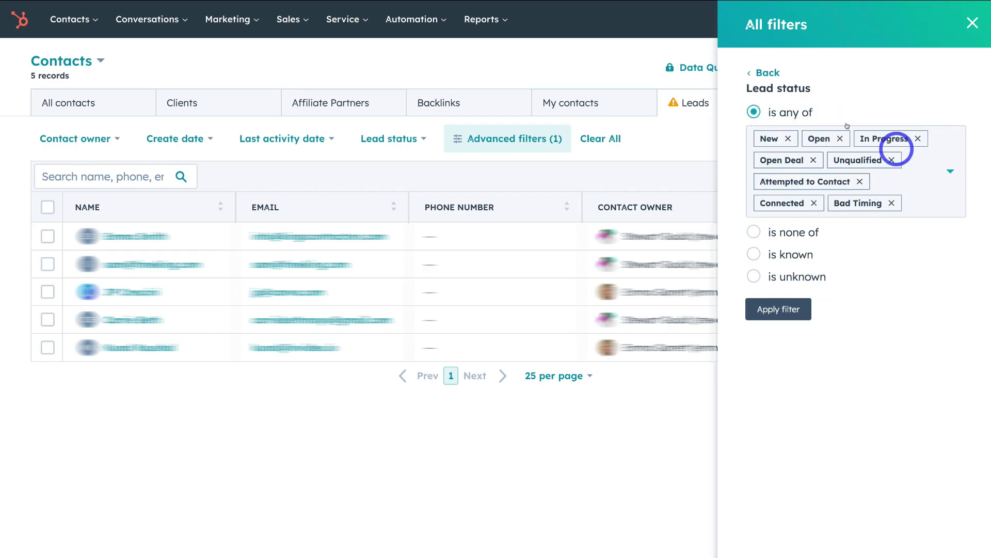
pyautogui.click(787, 310)
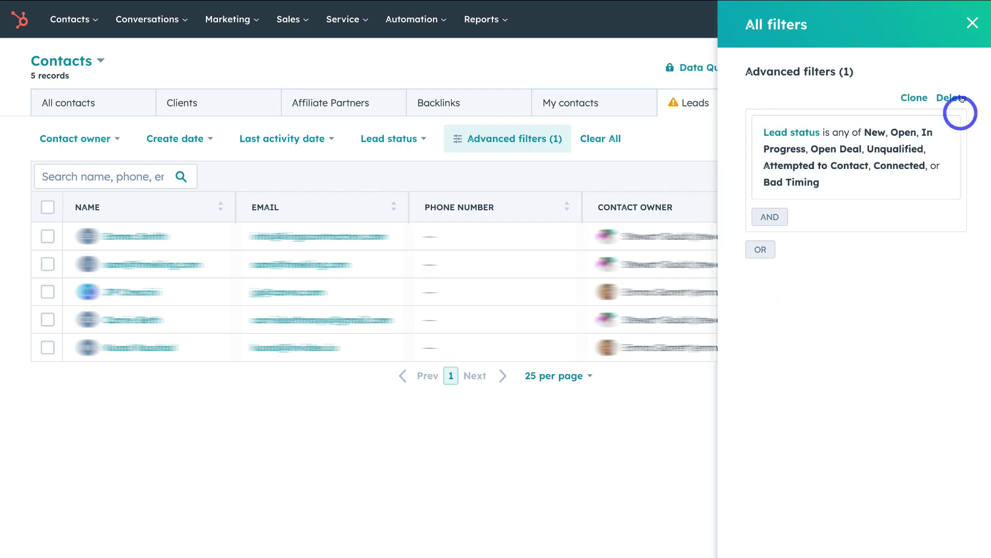
pyautogui.click(973, 23)
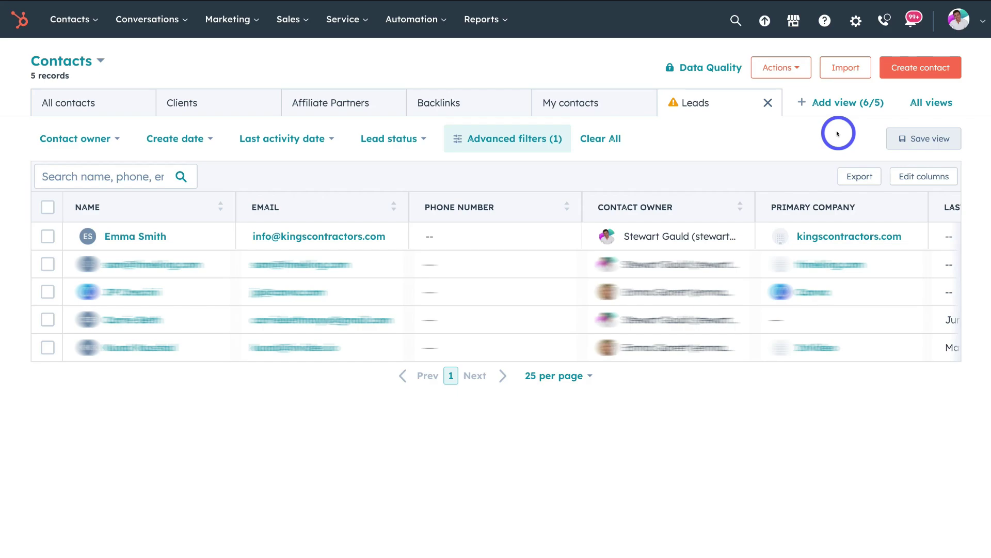
# Close the Leads view tab
pyautogui.click(767, 102)
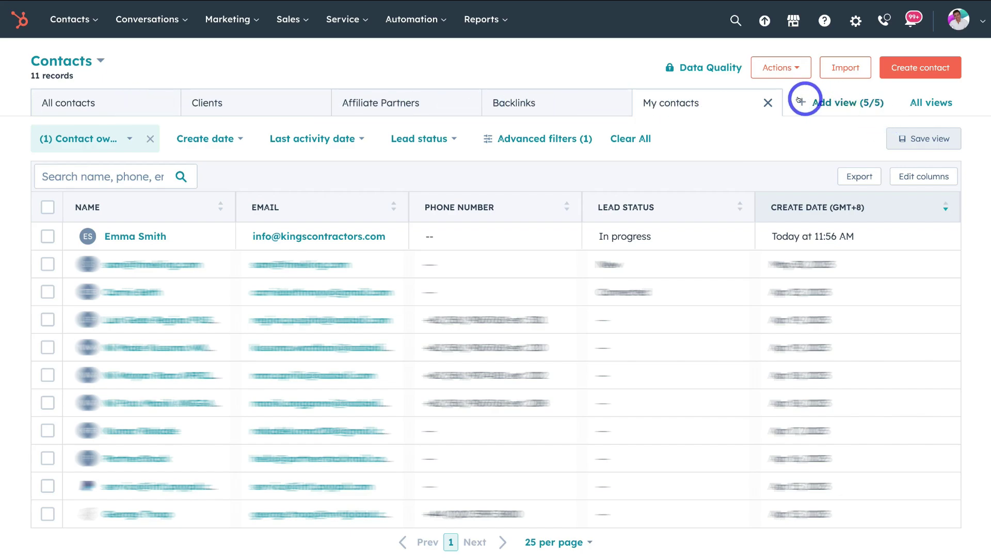
pyautogui.click(824, 101)
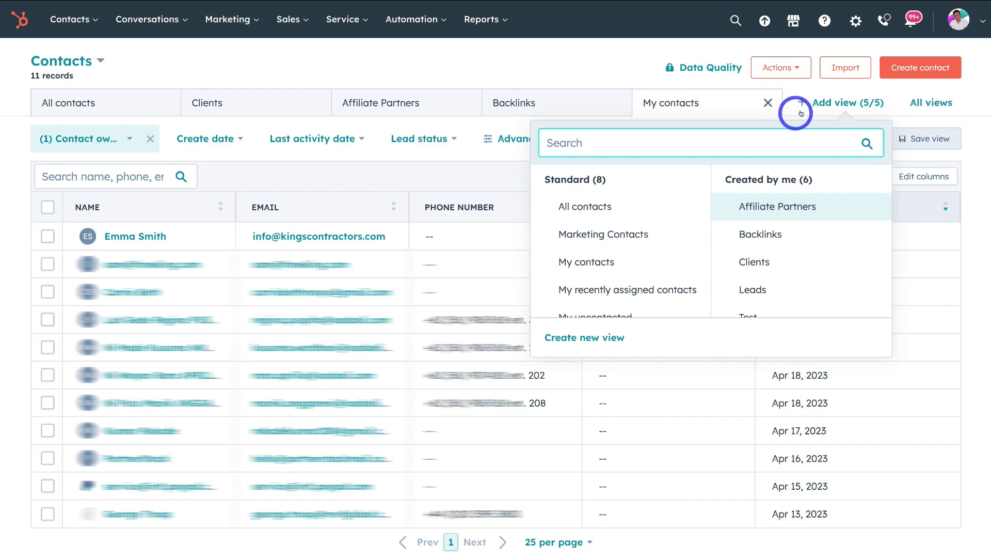
pyautogui.click(697, 106)
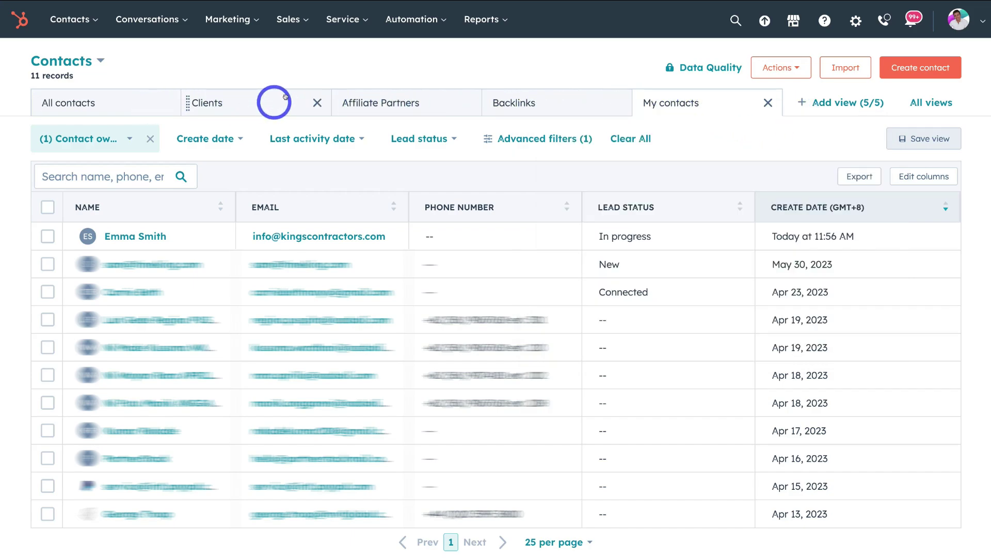
# Move the Clients view after Affiliate Partners and return to All contacts
pyautogui.moveTo(277, 97); pyautogui.dragTo(464, 98)
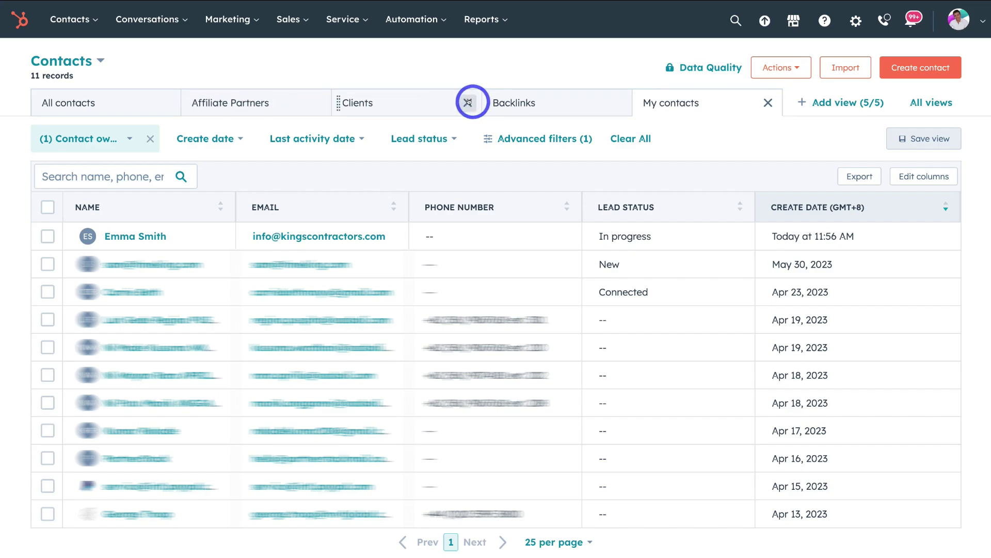
pyautogui.click(837, 102)
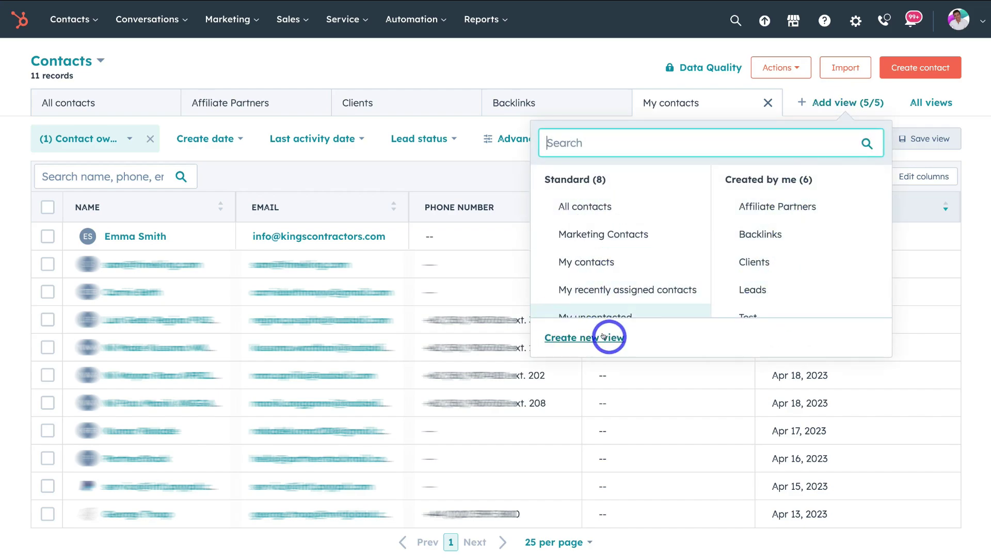
pyautogui.press('Return')
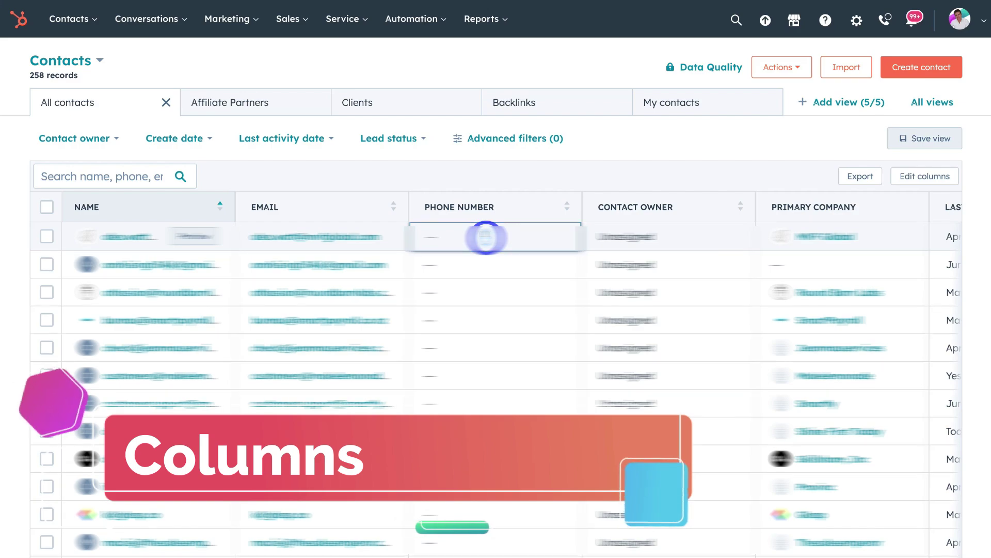
# Dismiss the first contact's phone number editor without changes
pyautogui.click(487, 237)
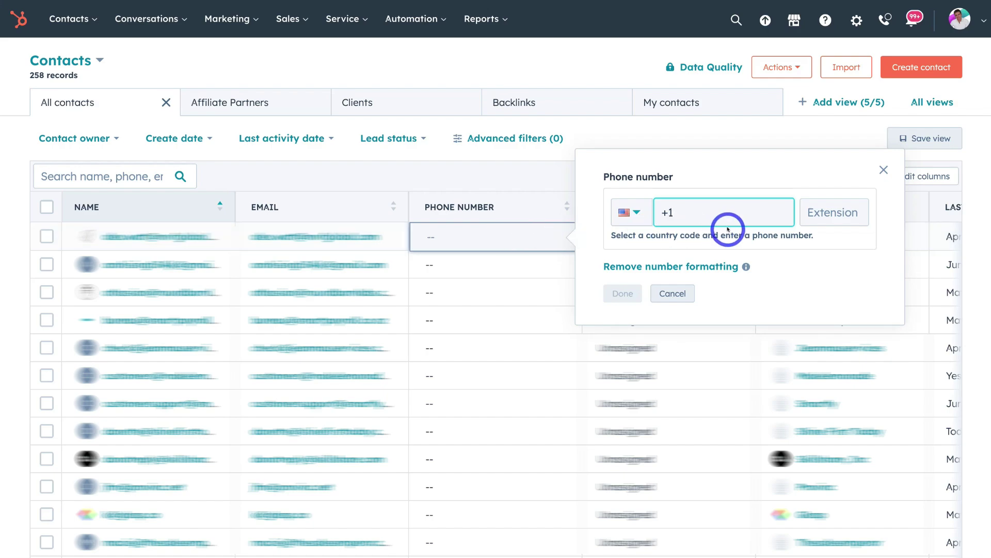
pyautogui.click(880, 169)
pyautogui.hscroll(8, 763, 203)
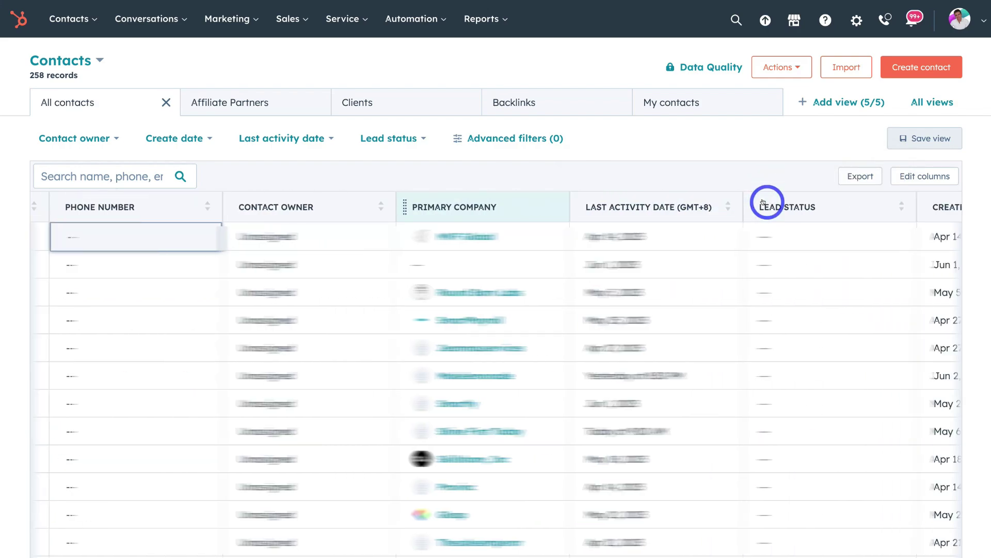
pyautogui.hscroll(5, 763, 202)
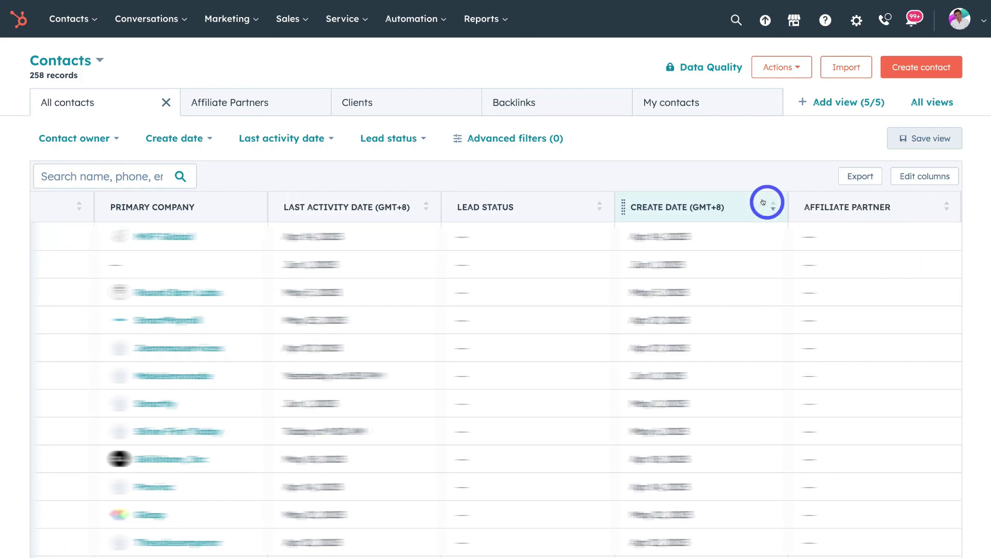
# Try moving Contact owner and adding Contact → Tasks in Edit columns, then cancel
pyautogui.click(924, 175)
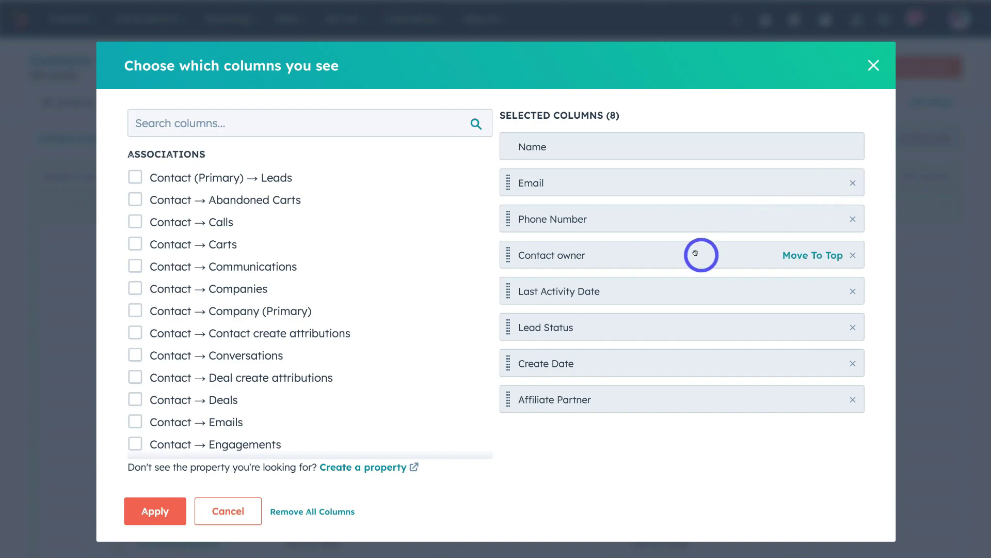
pyautogui.moveTo(696, 254); pyautogui.dragTo(700, 219)
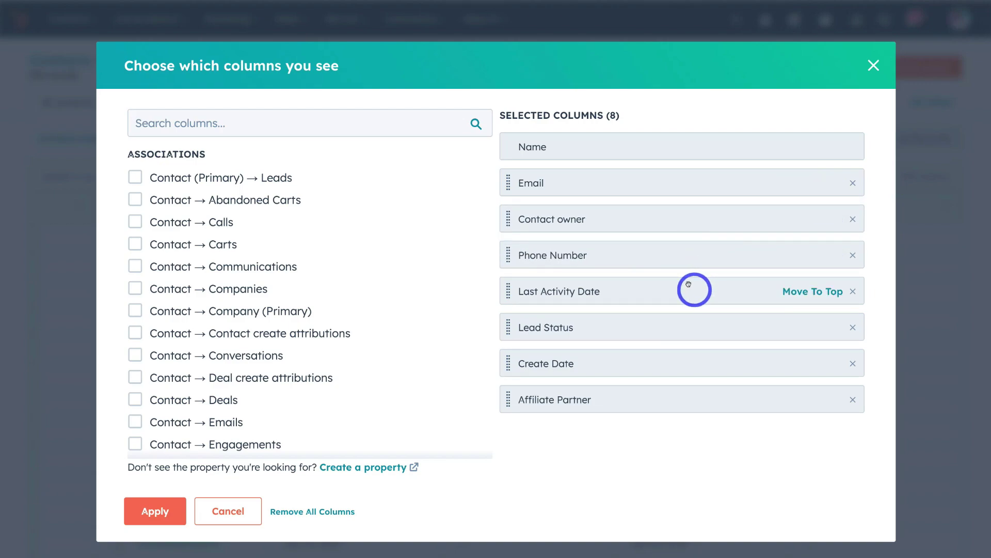
pyautogui.scroll(-4, 336, 313)
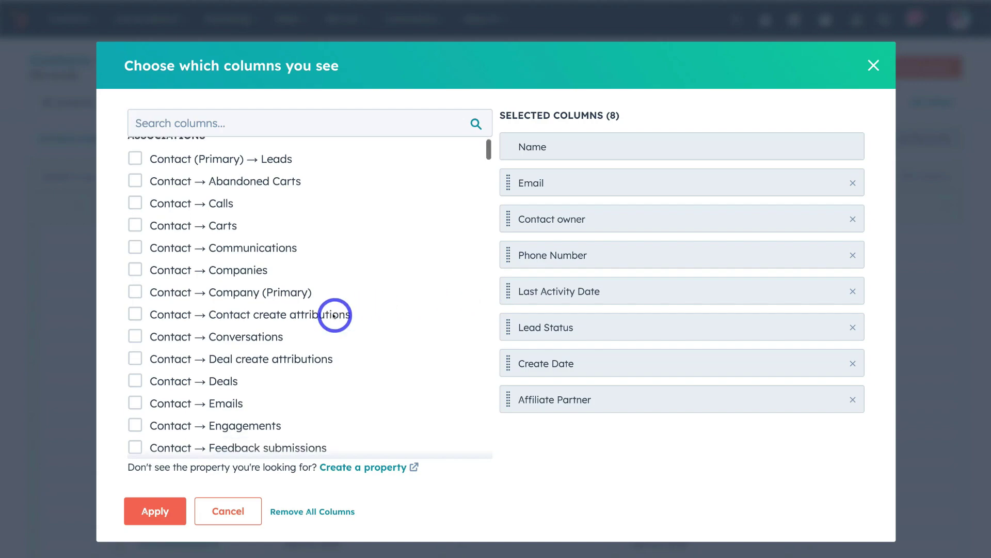
pyautogui.scroll(-10, 334, 315)
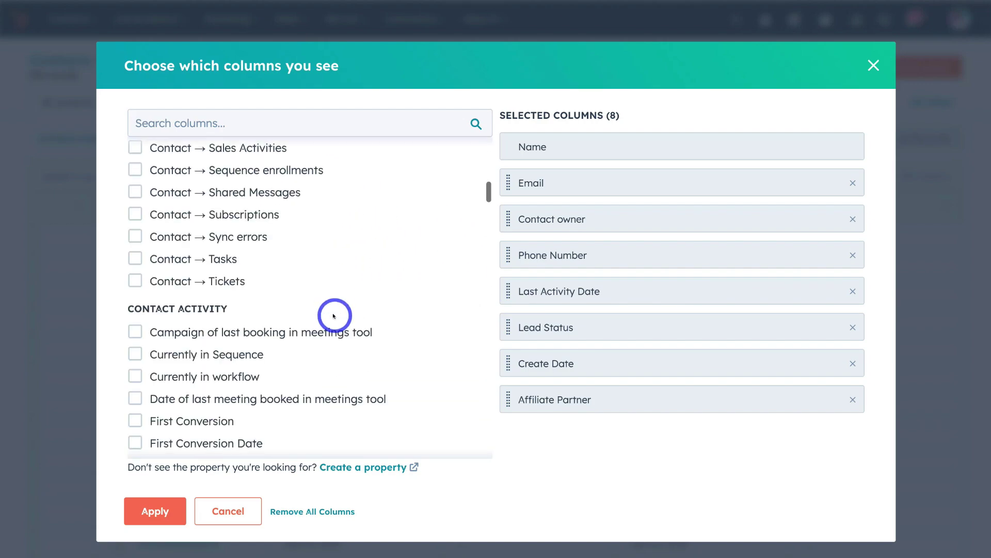
pyautogui.click(133, 254)
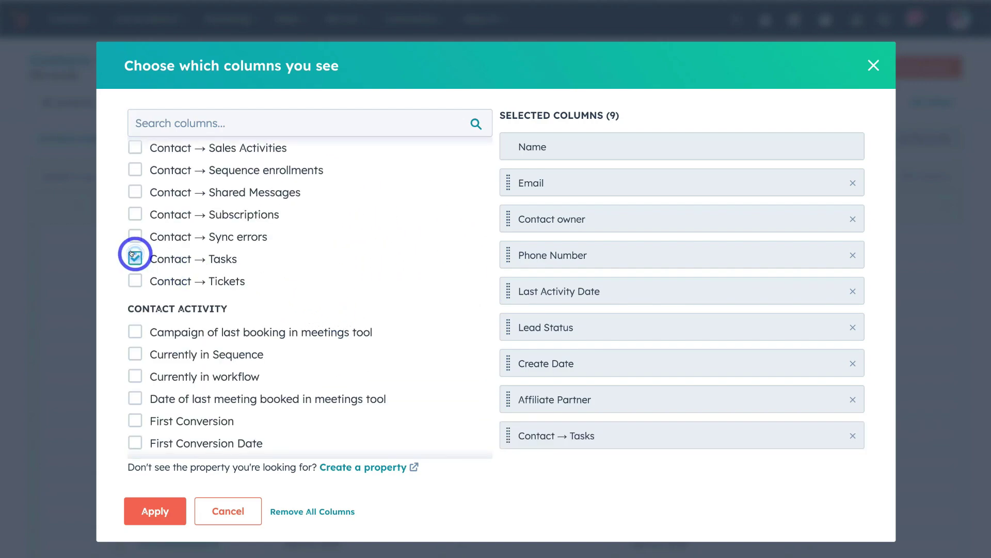
pyautogui.moveTo(564, 438)
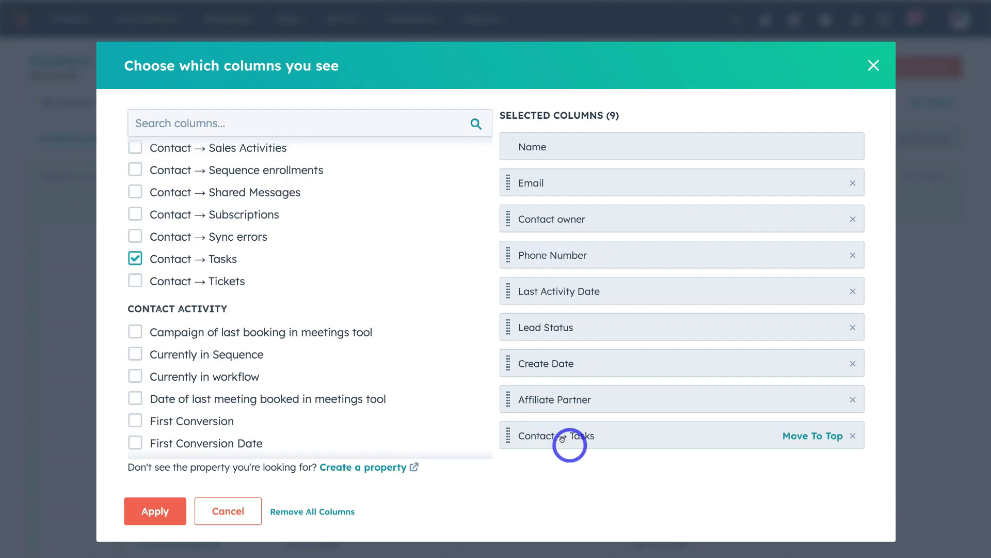
pyautogui.click(853, 435)
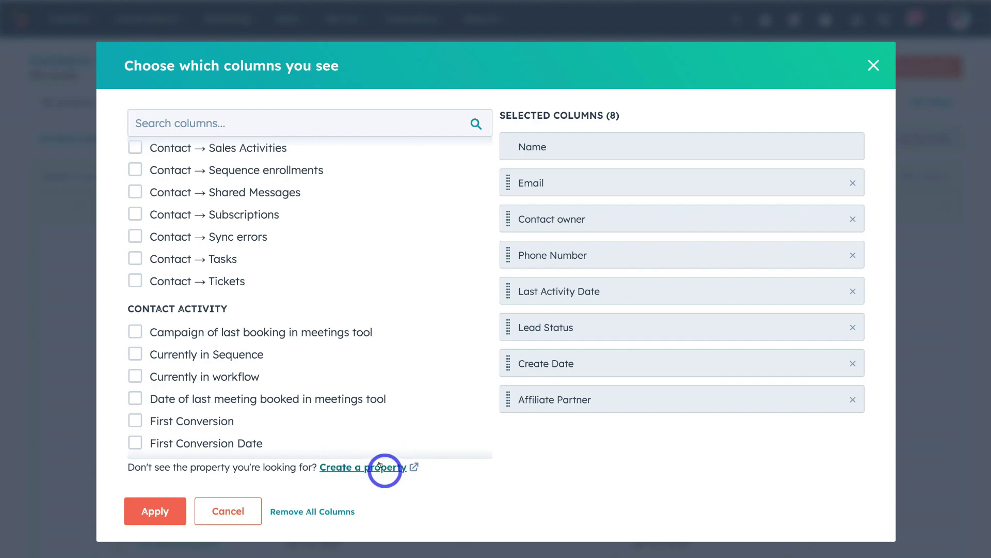
pyautogui.click(232, 512)
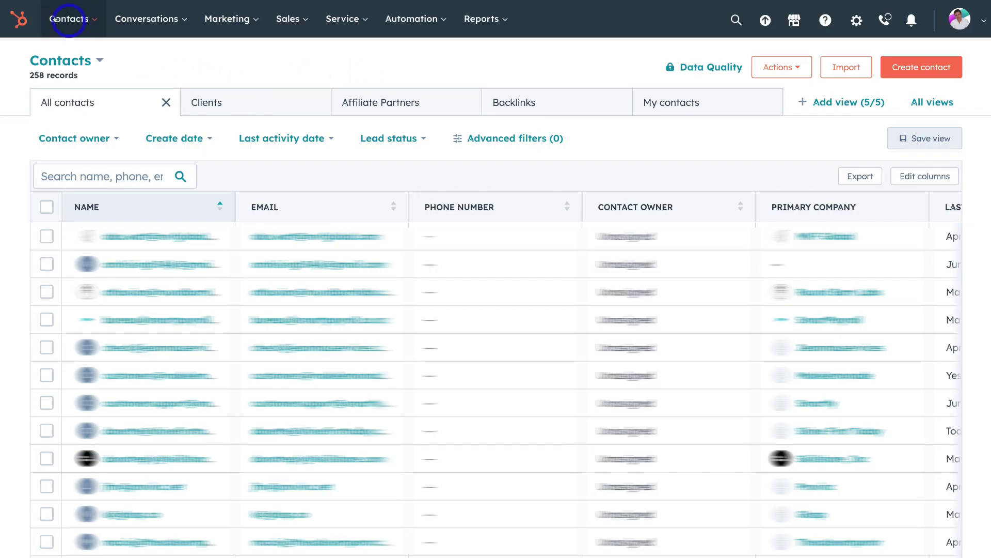
# Switch from Contacts to the Companies page listing 181 companies
pyautogui.click(82, 19)
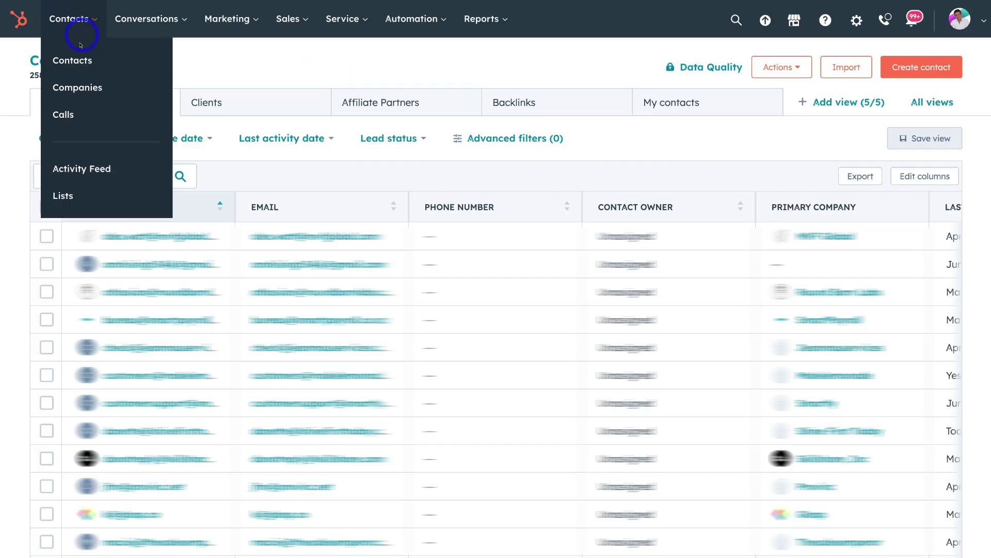
pyautogui.click(123, 86)
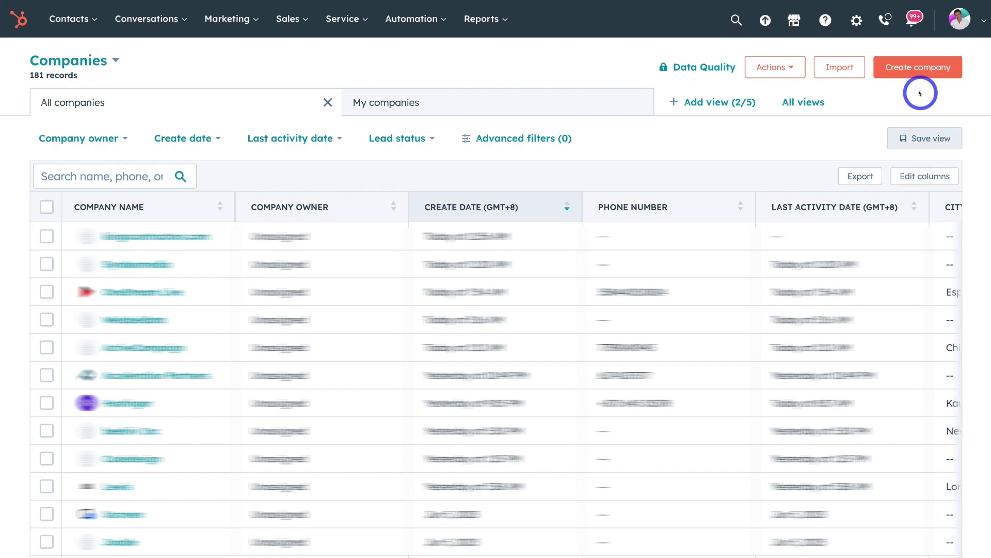
pyautogui.click(74, 19)
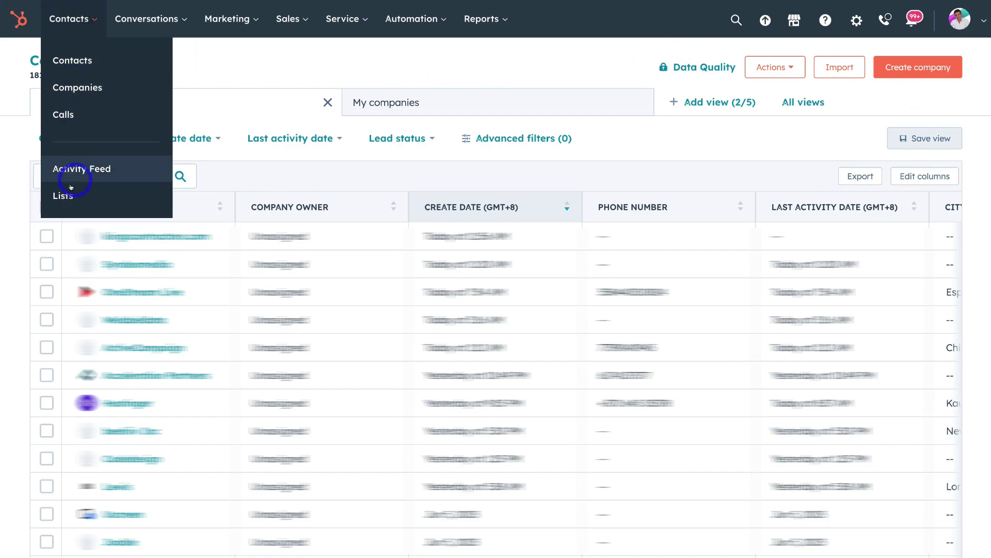
# Go to the Lists page from the Contacts menu
pyautogui.click(109, 197)
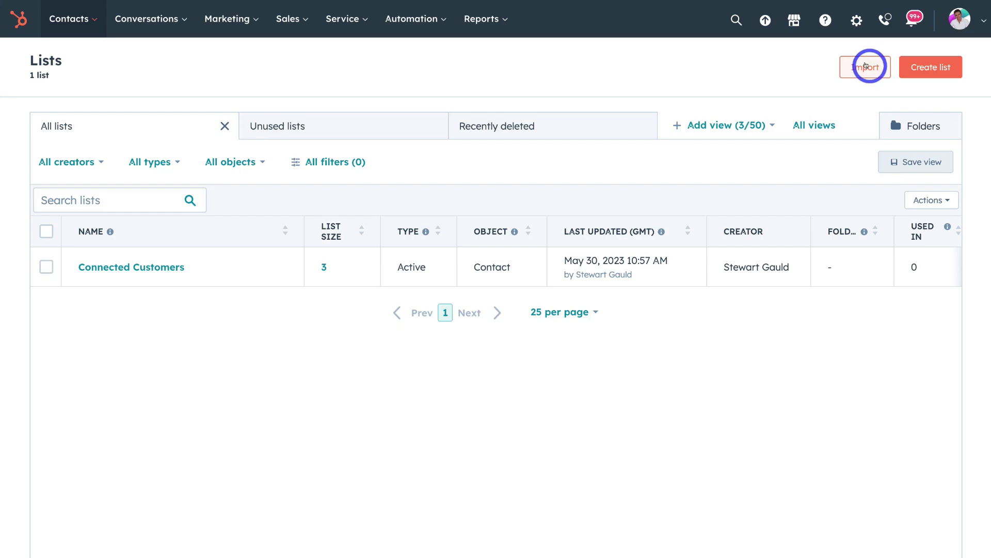
# Create a new active contact list named 'Deals in Progress' and continue to its filters
pyautogui.click(928, 69)
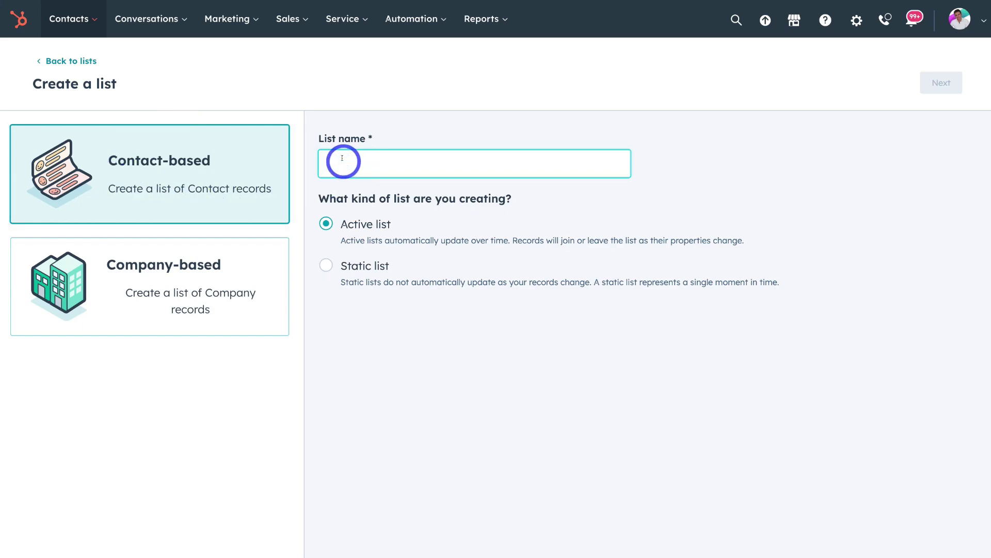
pyautogui.write('Deals in Progress')
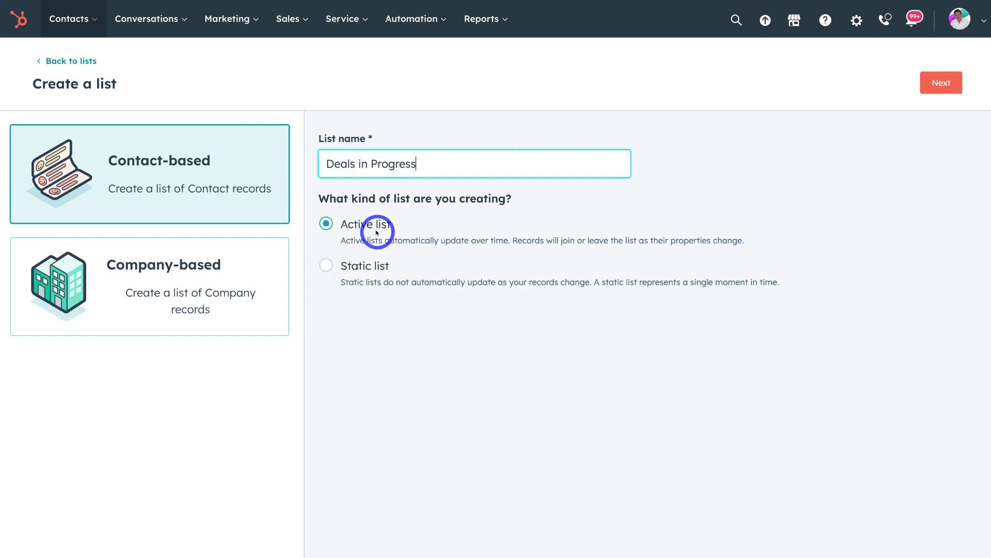
pyautogui.click(928, 82)
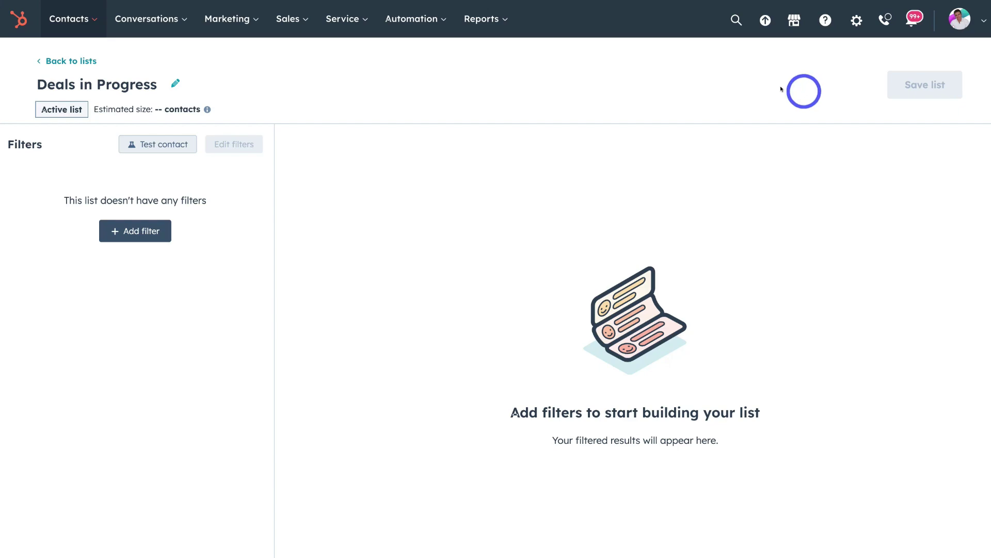
# Filter the list to contacts whose Lead status is any of In Progress, save it, and return to all lists
pyautogui.click(137, 229)
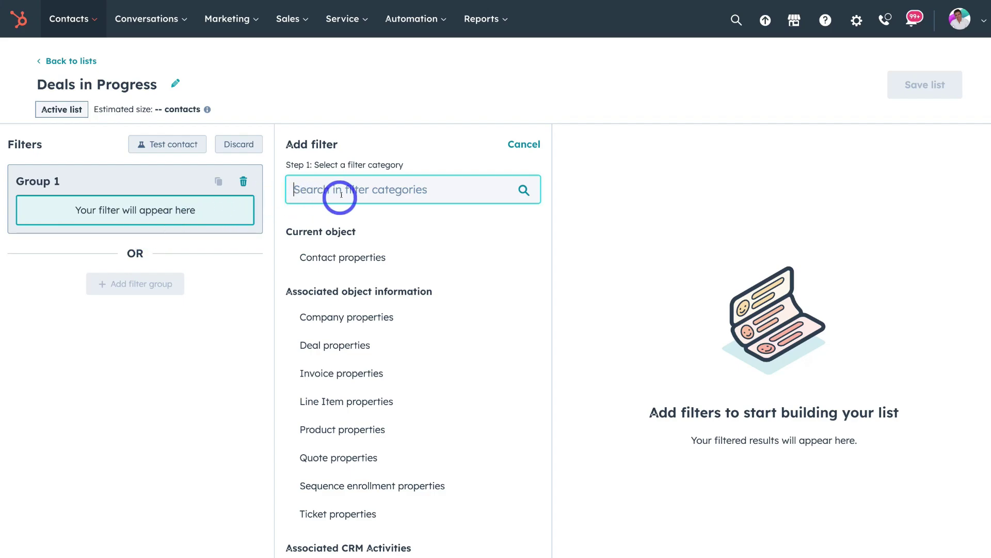
pyautogui.click(390, 259)
pyautogui.scroll(-5, 396, 337)
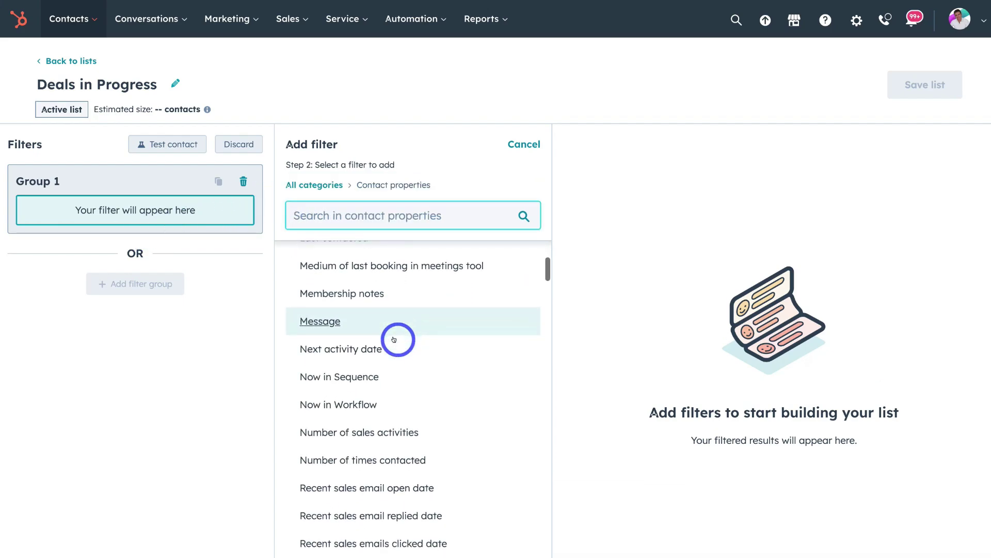
pyautogui.scroll(-6, 394, 339)
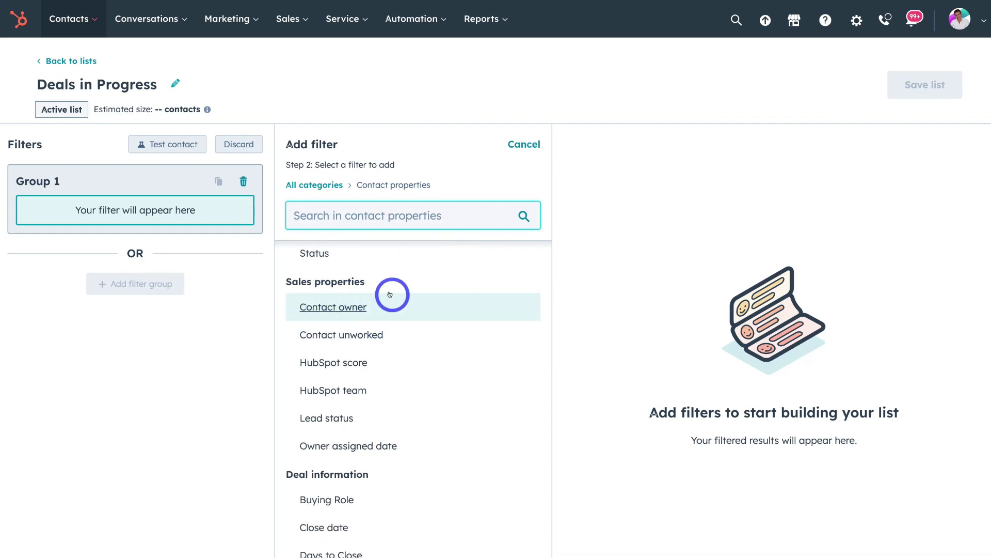
pyautogui.click(331, 418)
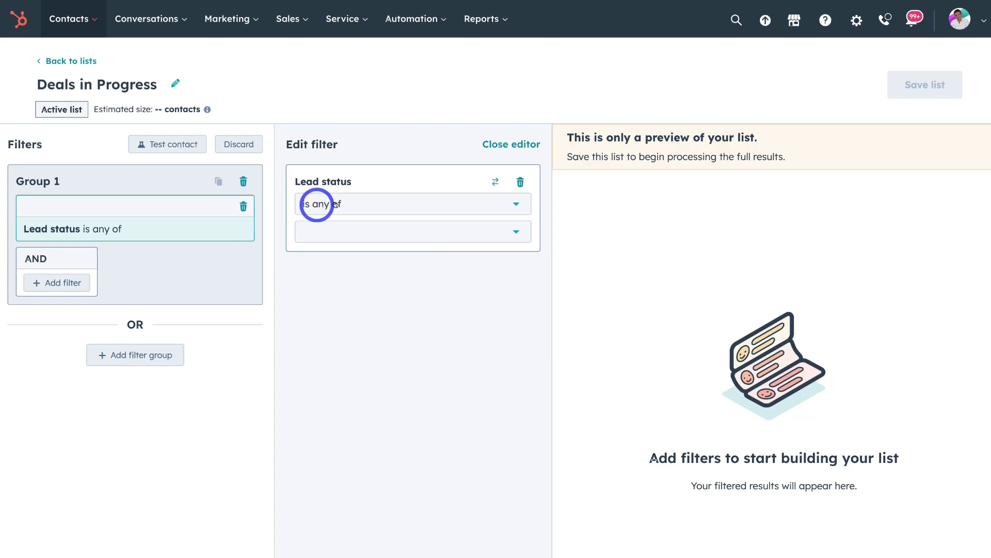
pyautogui.click(325, 205)
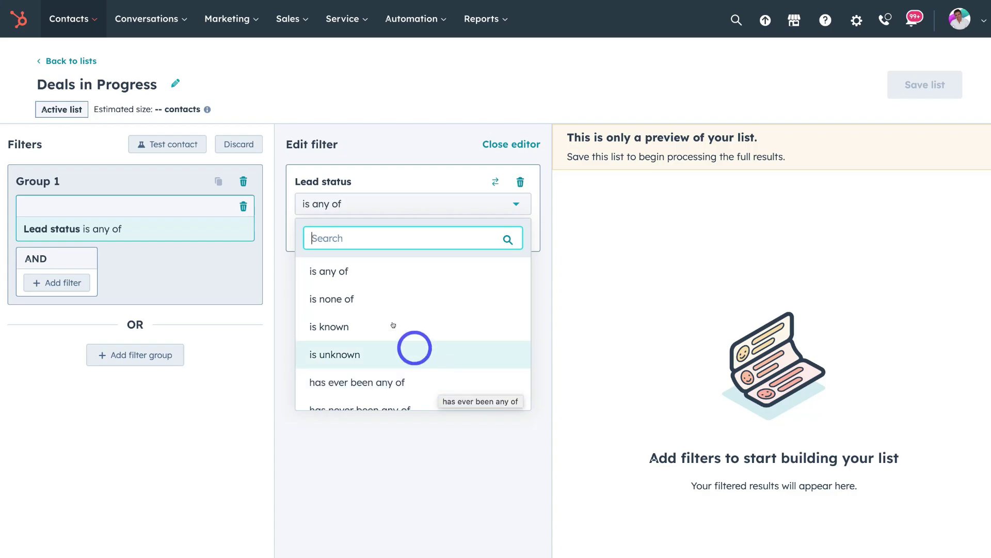
pyautogui.click(366, 272)
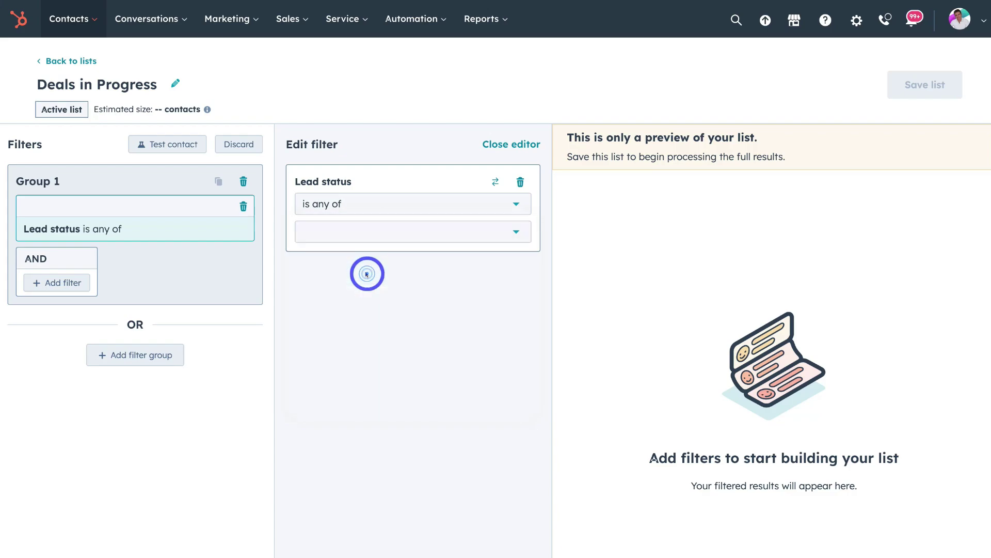
pyautogui.click(329, 230)
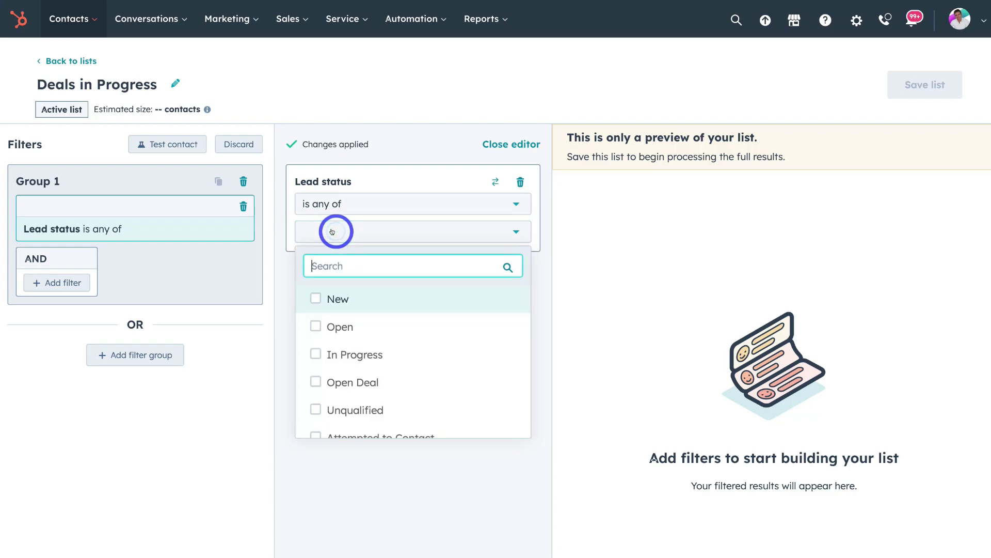
pyautogui.click(313, 354)
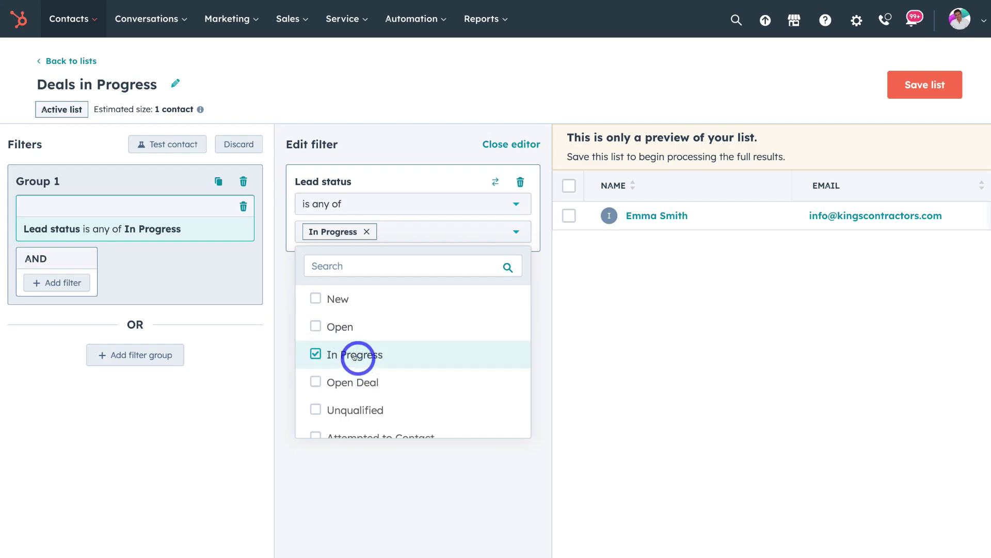
pyautogui.click(439, 475)
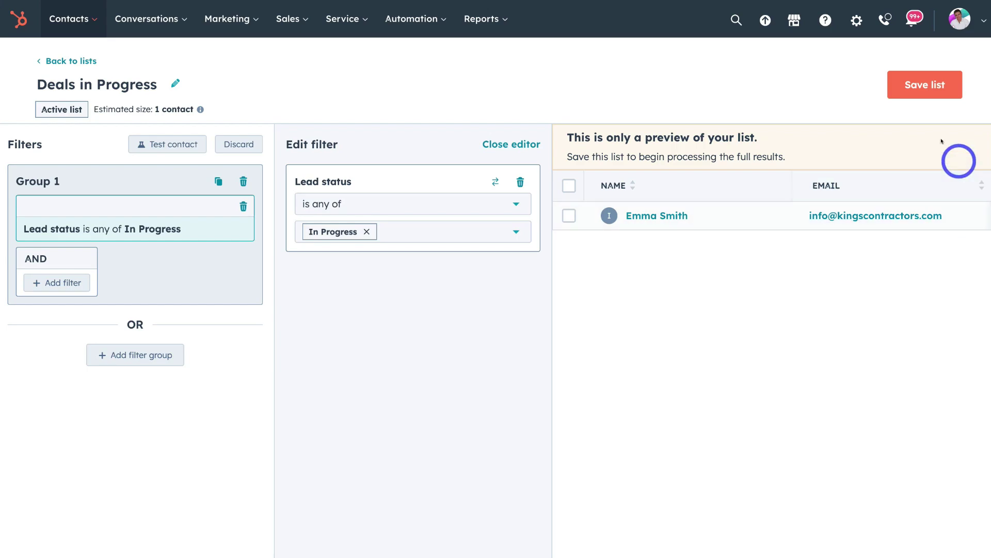
pyautogui.click(926, 84)
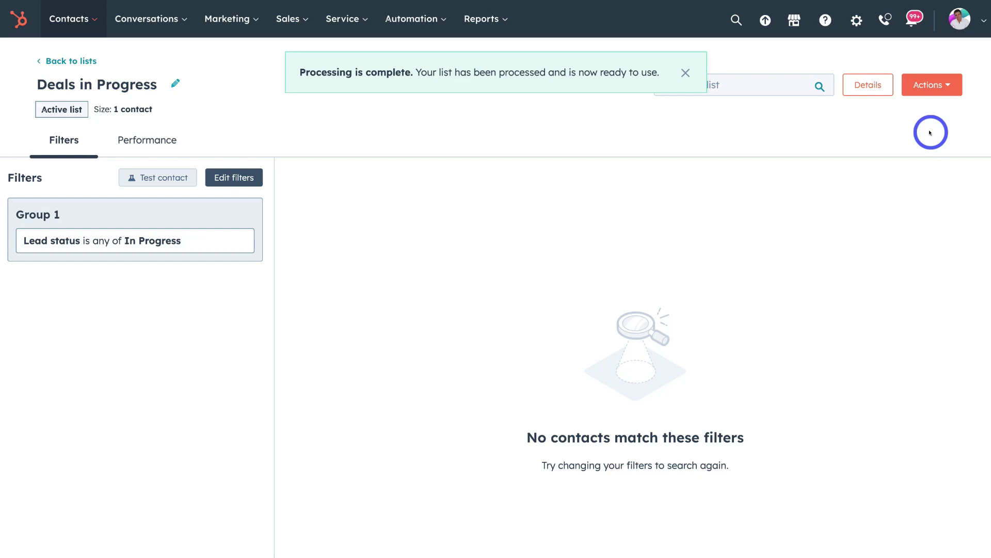
pyautogui.click(77, 62)
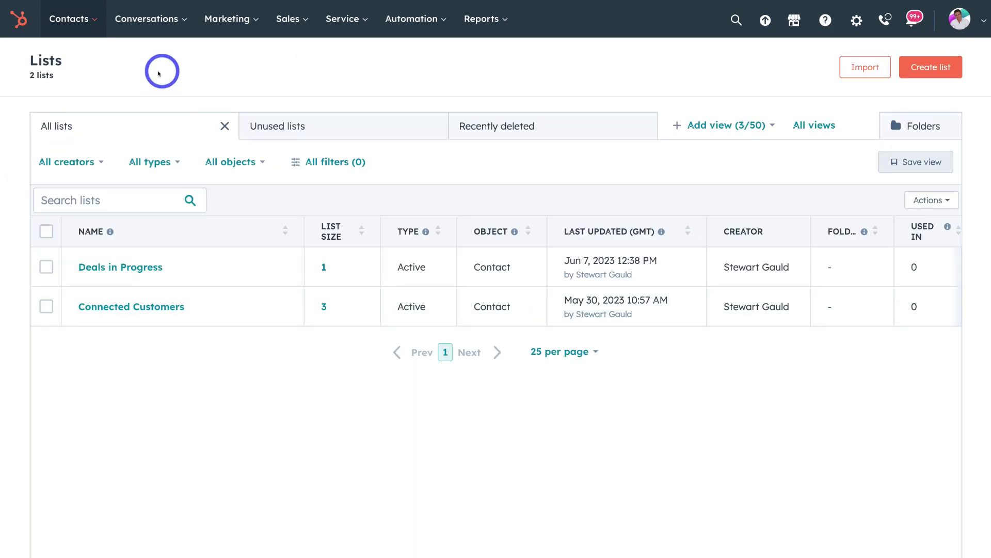